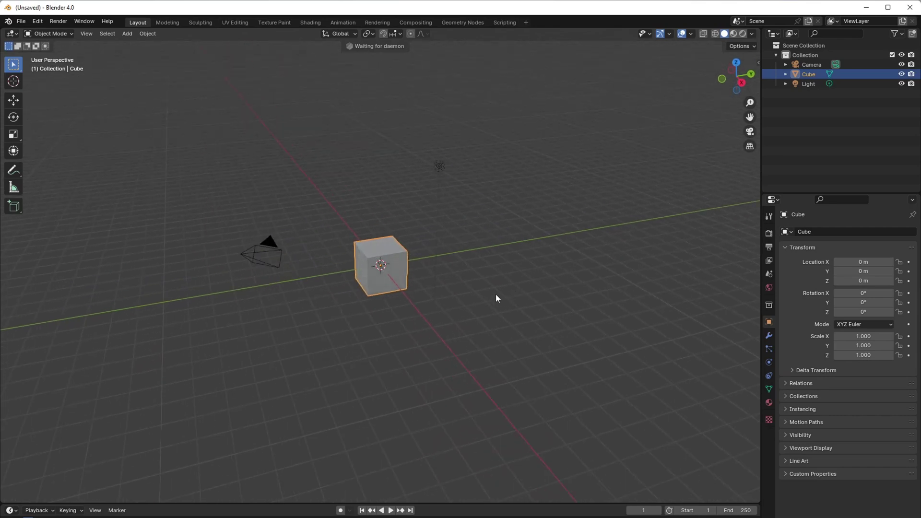
Delete the default camera, cube and light, and add a plane viewed from the top.
left_click_drag(206, 190, 494, 300)
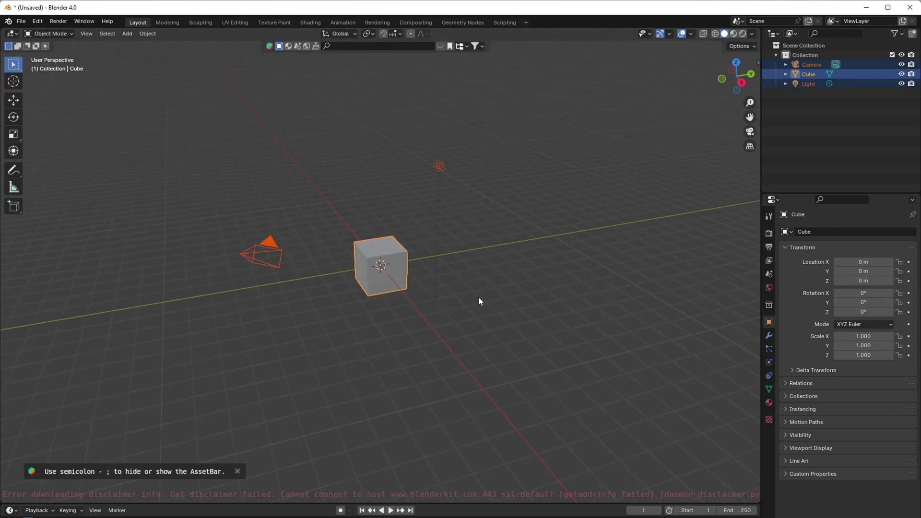
key("Delete")
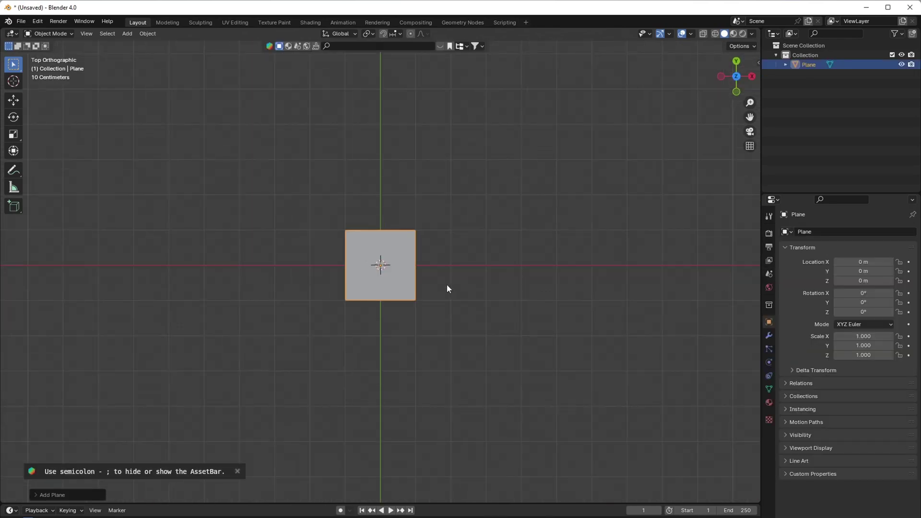
In Edit Mode, scale the plane by 5 and stretch it along X to about 2.4 times its width.
key("Tab")
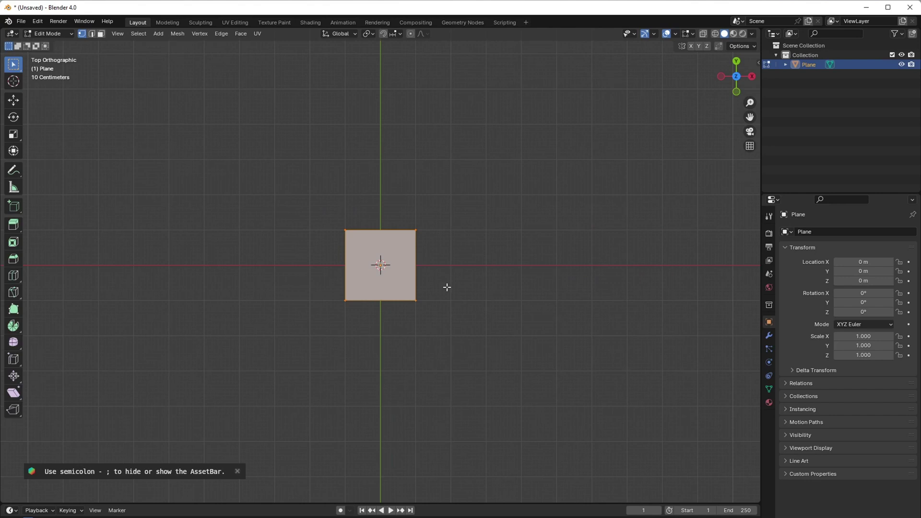
scroll(458, 286, "down", 2)
key("s")
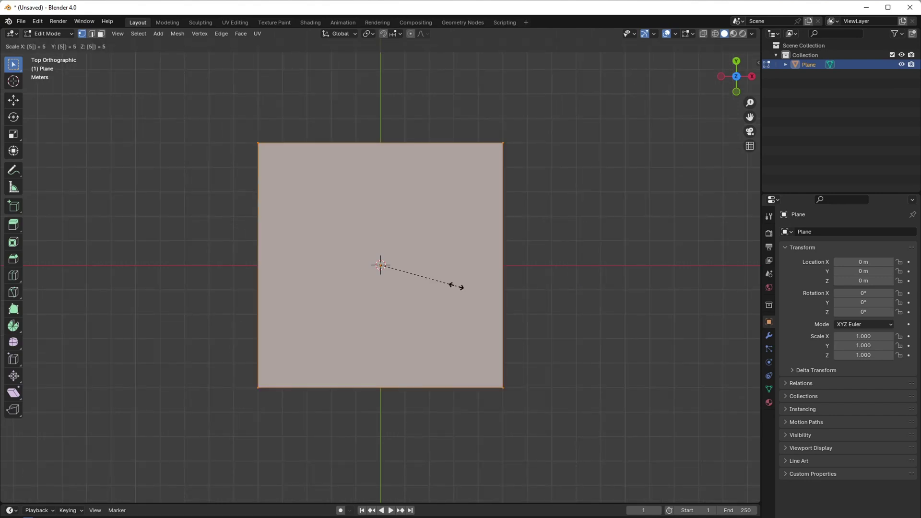
left_click(456, 306)
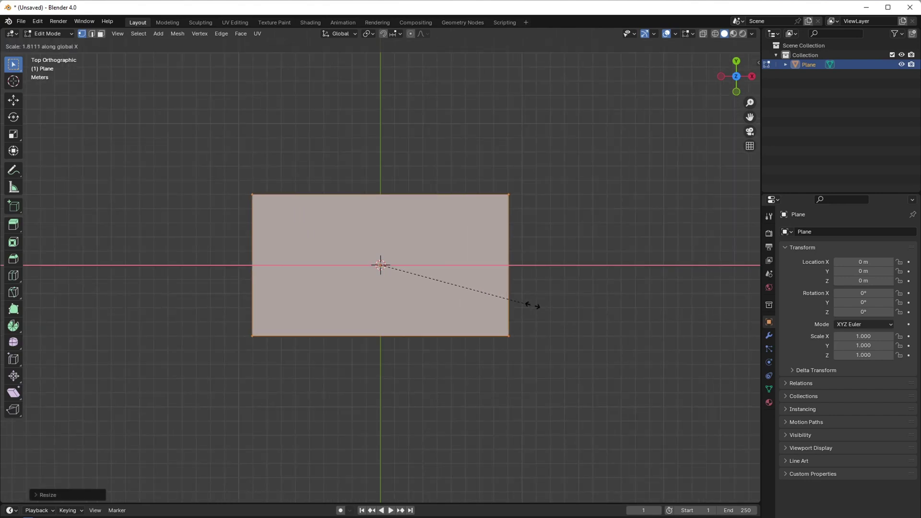
left_click(577, 306)
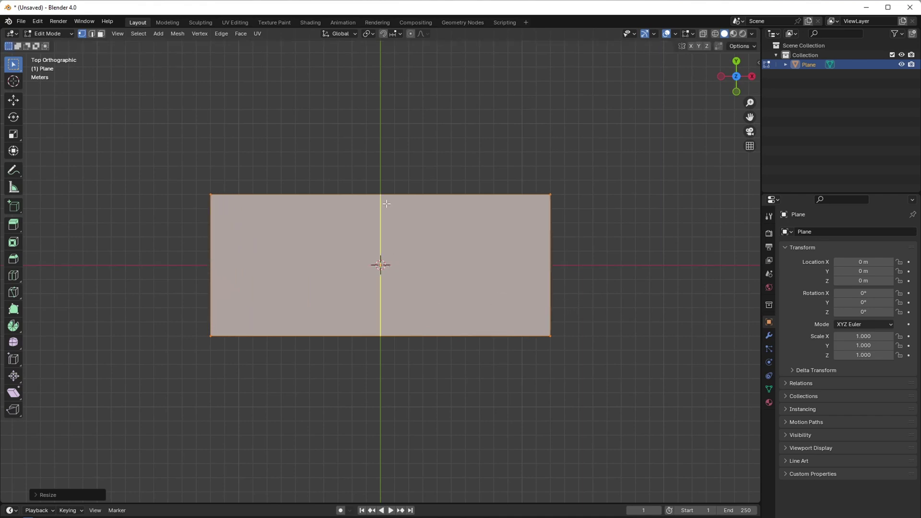
Add a vertical loop cut through the plane's centre and subdivide the whole plane with 3 cuts.
middle_click_drag(392, 326, 436, 325, "shift")
scroll(486, 278, "up", 1)
key("a")
right_click(450, 249)
left_click(450, 250)
left_click(57, 494)
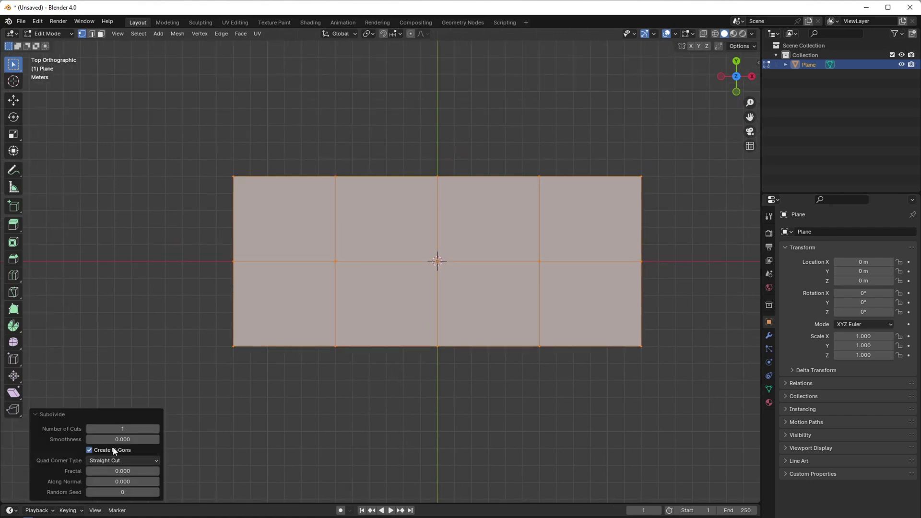
left_click(157, 428)
left_click(156, 429)
Split the entire mesh into separate faces with Faces by Edges.
middle_click_drag(456, 393, 459, 360)
left_click(224, 36)
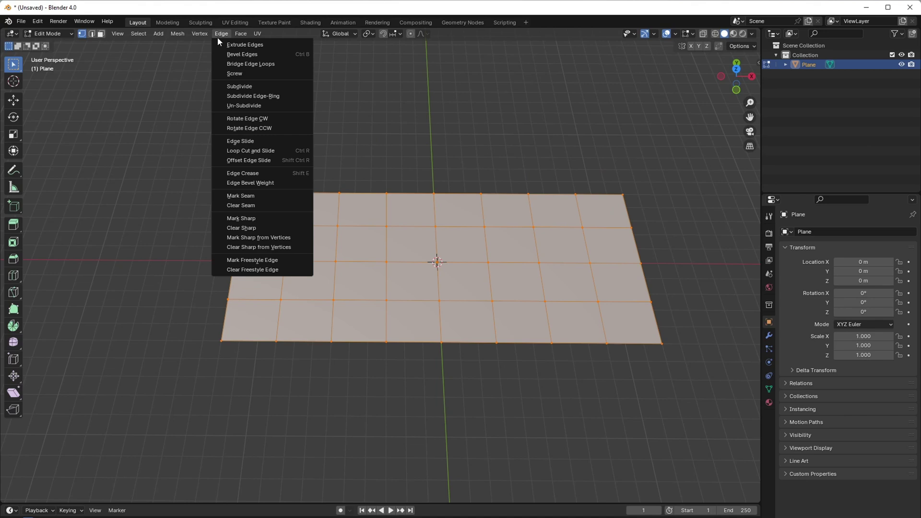
mouse_move(178, 36)
mouse_move(223, 108)
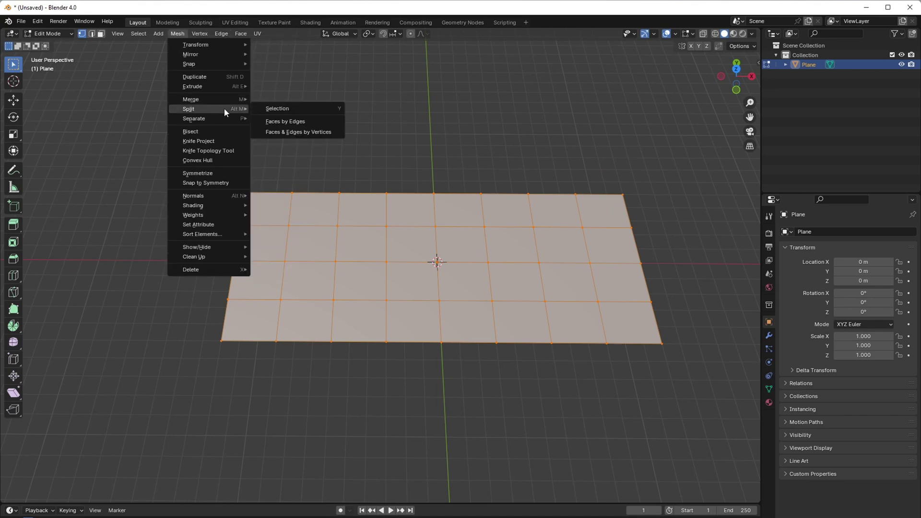
left_click(309, 121)
Switch to face selection and test the split by moving one face near the origin, cancelling the move.
middle_click_drag(504, 224, 507, 223)
key("3")
left_click(481, 253)
key("g")
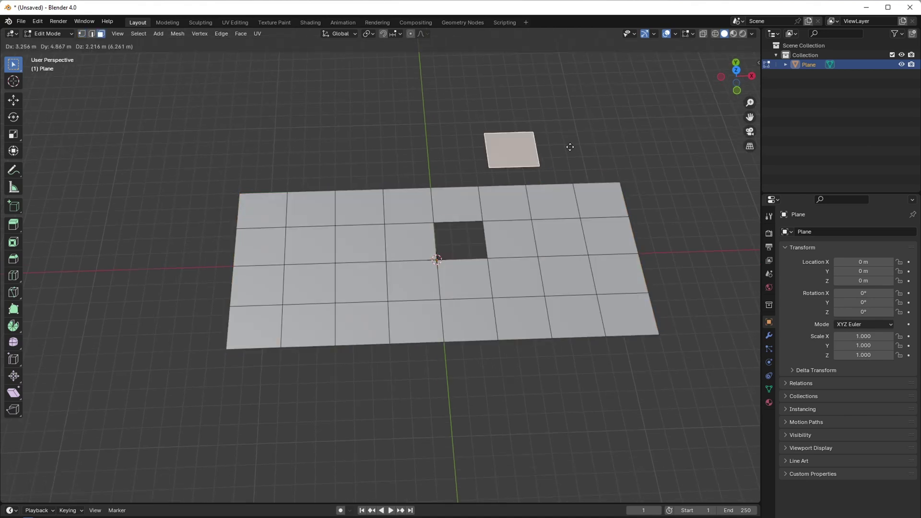
right_click(506, 156)
middle_click_drag(506, 156, 484, 252)
From the top view, select random faces at a ratio of 0.500 with a changed seed and subdivide them.
key("KP_7")
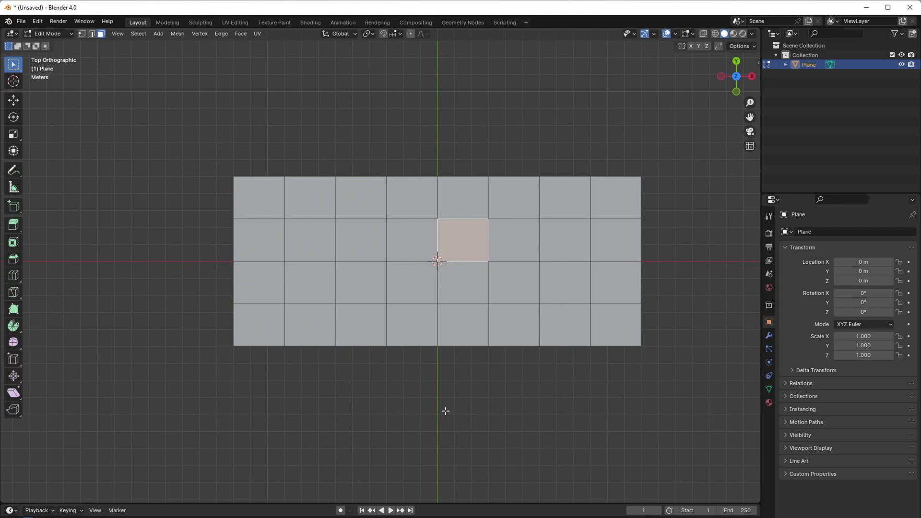
left_click(446, 411)
left_click(138, 33)
left_click(149, 108)
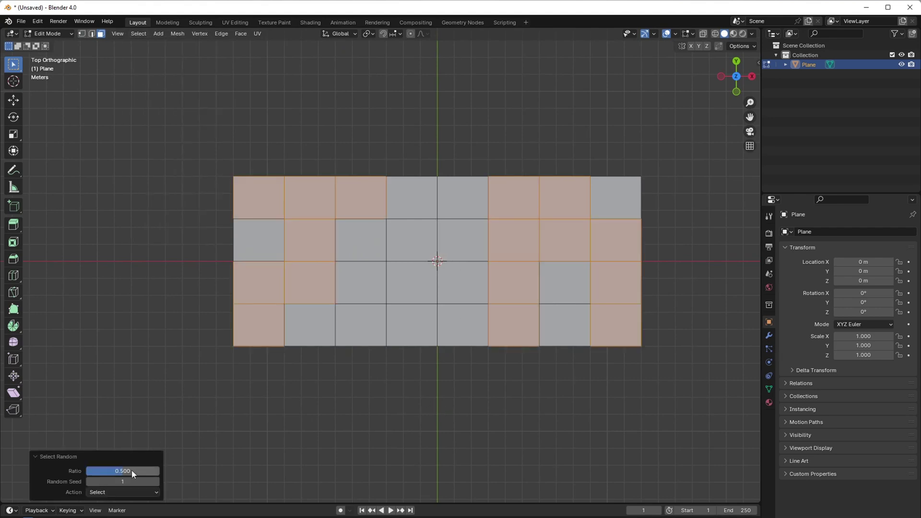
left_click(153, 481)
left_click(154, 481)
right_click(422, 225)
left_click(402, 240)
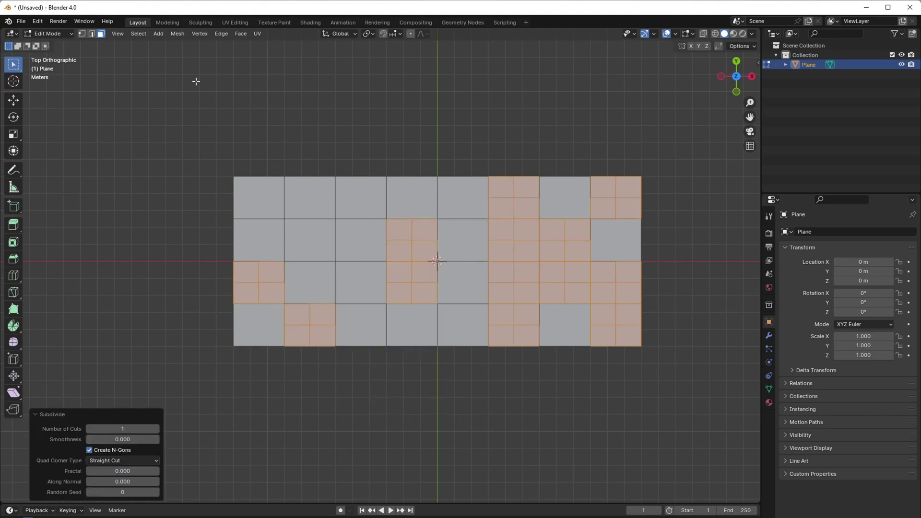
Select all faces and split them again with Faces by Edges.
key("a")
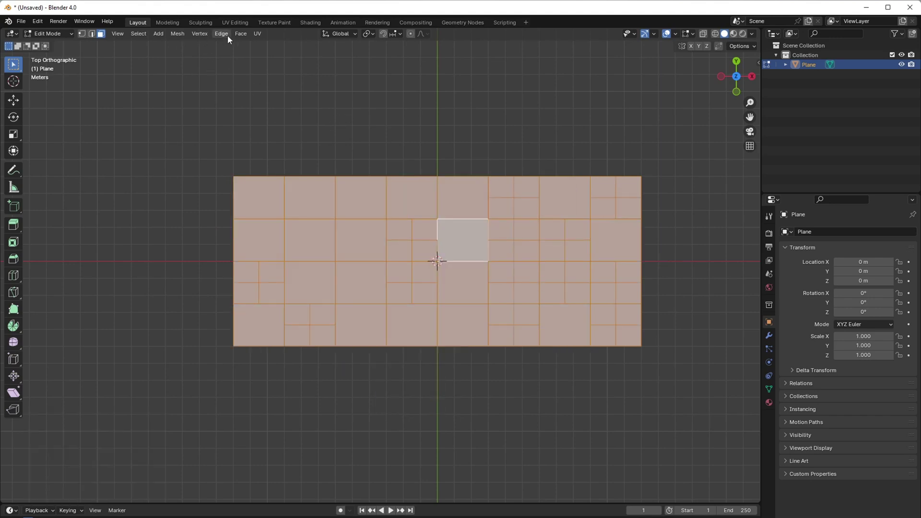
left_click(185, 36)
mouse_move(249, 107)
left_click(288, 122)
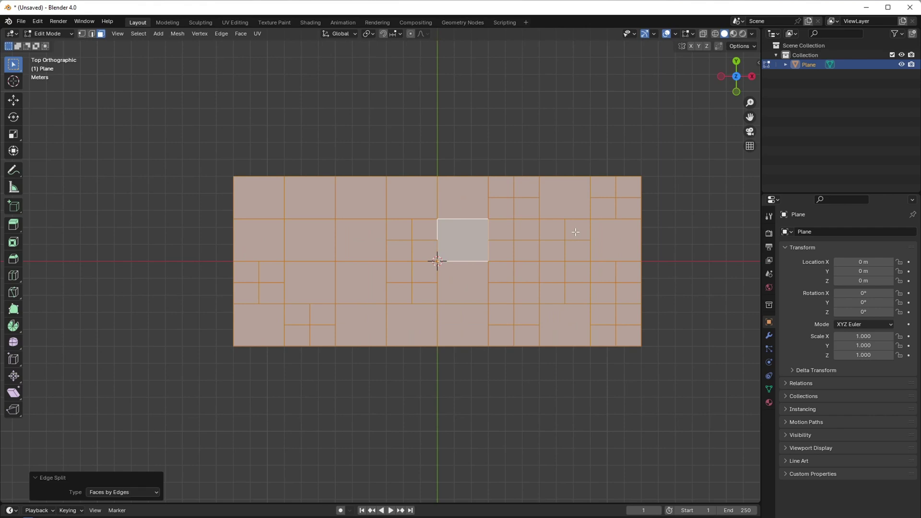
Select another random set of faces by adjusting the ratio and seed, and subdivide them.
key("alt+a")
left_click(133, 35)
left_click(144, 119)
left_click_drag(127, 471, 104, 471)
left_click(90, 482)
right_click(193, 106)
left_click(193, 106)
Split the whole subdivided mesh once more with Faces by Edges.
key("alt+a")
key("a")
left_click(175, 35)
mouse_move(211, 107)
left_click(288, 122)
Select random faces at a ratio of 0.247 with a different seed and subdivide them.
key("alt+a")
left_click(138, 34)
left_click(144, 118)
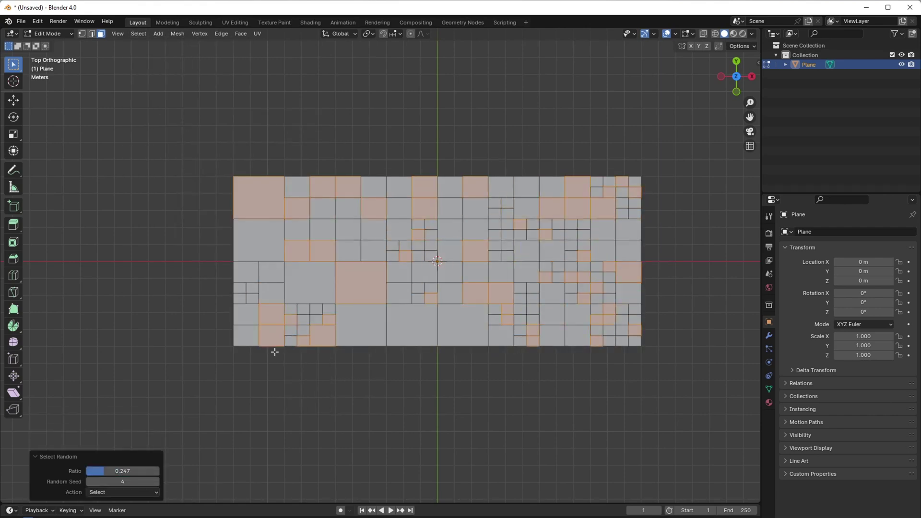
left_click(157, 482)
right_click(189, 58)
left_click(175, 72)
Select all faces and separate them along their edges with Faces by Edges.
key("a")
left_click(177, 34)
mouse_move(240, 107)
left_click(288, 122)
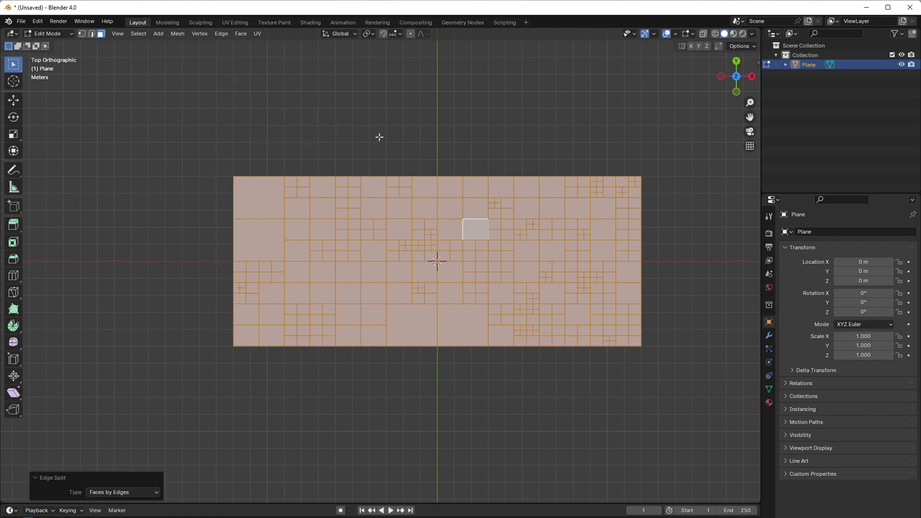
Select random faces at a ratio of 0.136 with random seed 2 and subdivide them.
key("alt+a")
left_click(139, 33)
left_click(144, 118)
left_click_drag(117, 470, 109, 470)
left_click(90, 483)
left_click(90, 482)
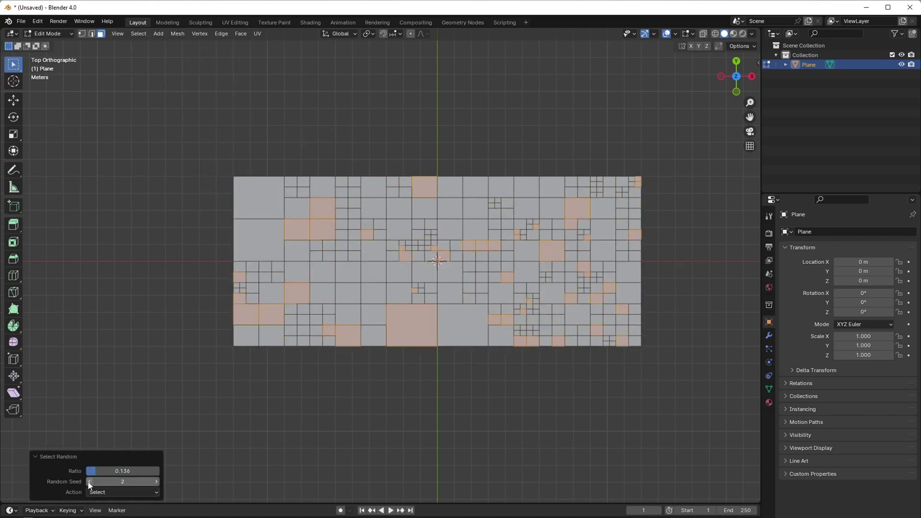
right_click(406, 338)
left_click(398, 331)
Split every face of the mesh with Faces by Edges after the last subdivision.
key("alt+a")
key("a")
left_click(177, 33)
mouse_move(211, 107)
left_click(280, 120)
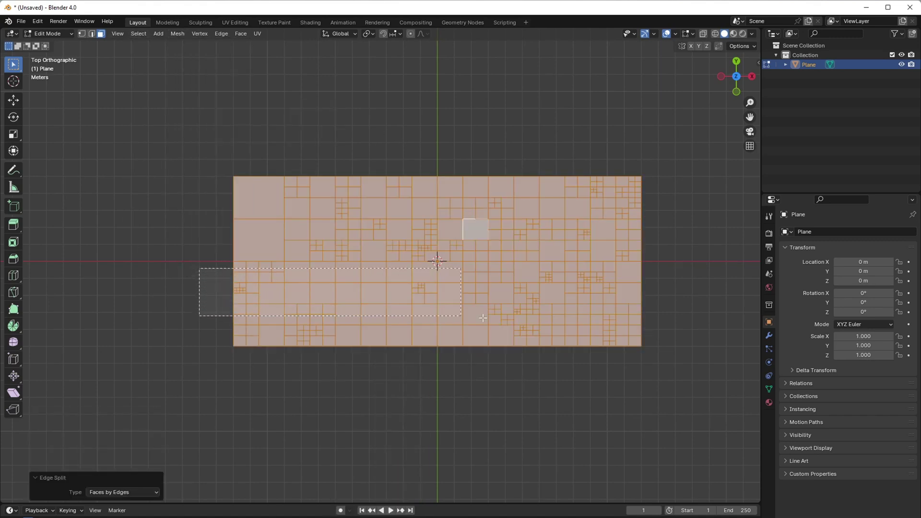
Duplicate the lower half of the faces and move the copy along Y against the plane's upper edge.
left_click_drag(483, 317, 691, 370)
key("shift+d")
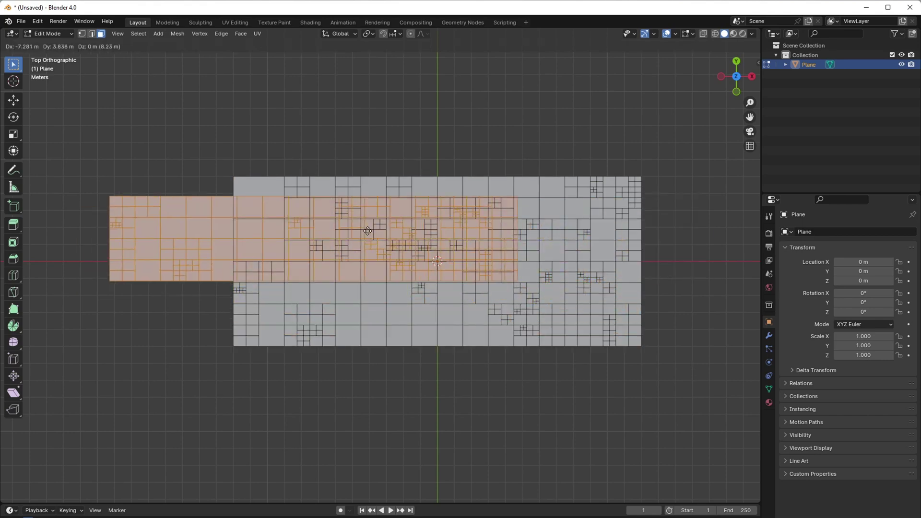
right_click(442, 296)
key("g")
key("y")
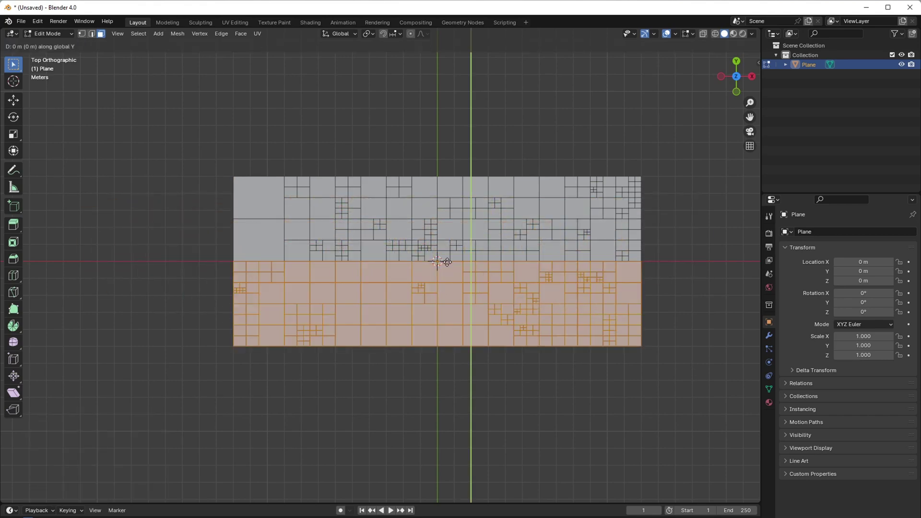
left_click(461, 94)
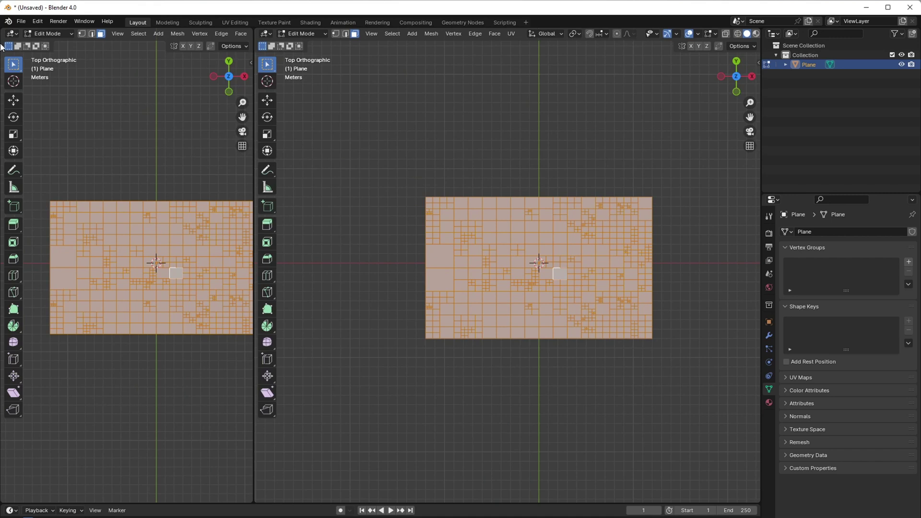
Turn the additional narrow 3D view into a UV Editor and widen it.
left_click(10, 34)
left_click(44, 65)
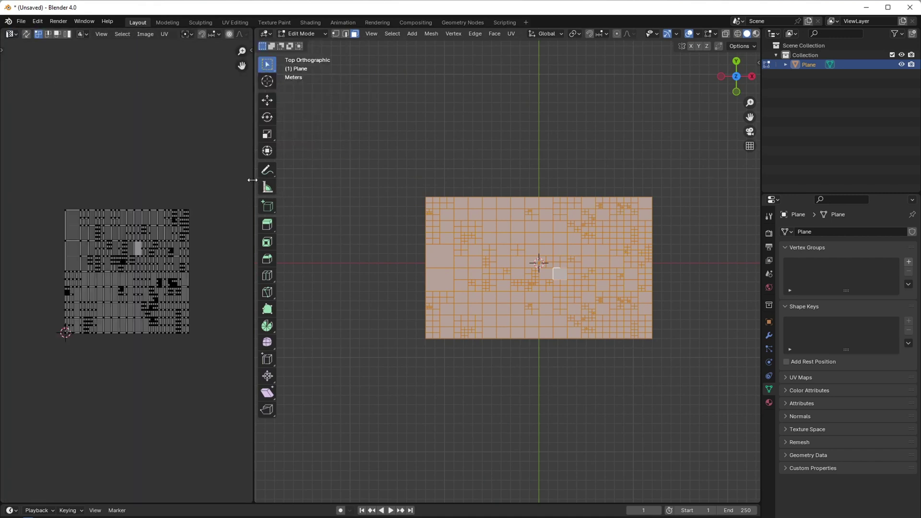
left_click_drag(252, 179, 298, 180)
Unwrap all faces of the plane from the top view with Project from View.
scroll(576, 272, "up", 1)
key("u")
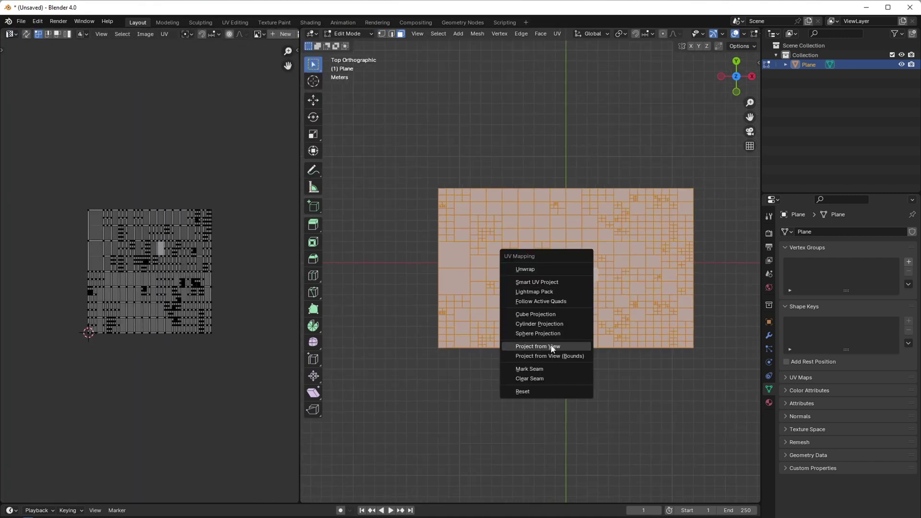
left_click(537, 346)
Scale and move the whole UV layout so that it fills the width of the UV square.
key("a")
key("s")
left_click(265, 277)
key("g")
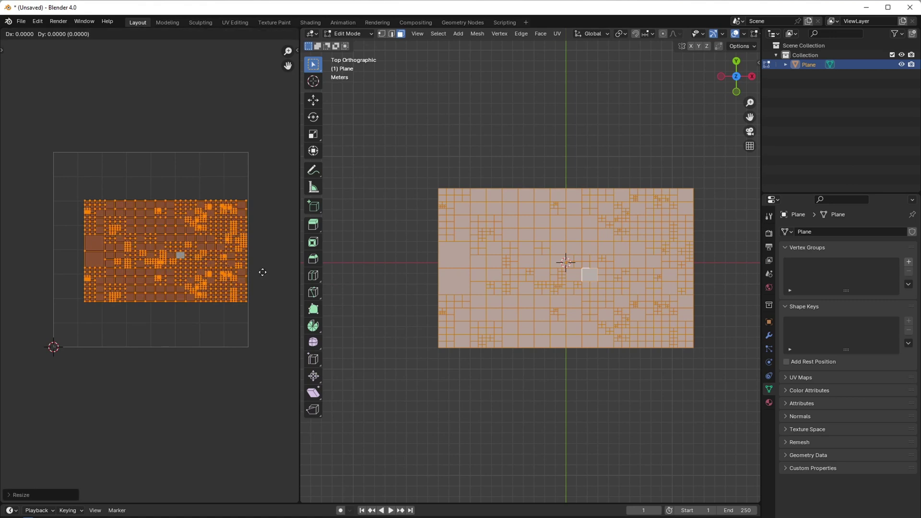
left_click(255, 273)
key("s")
left_click(272, 278)
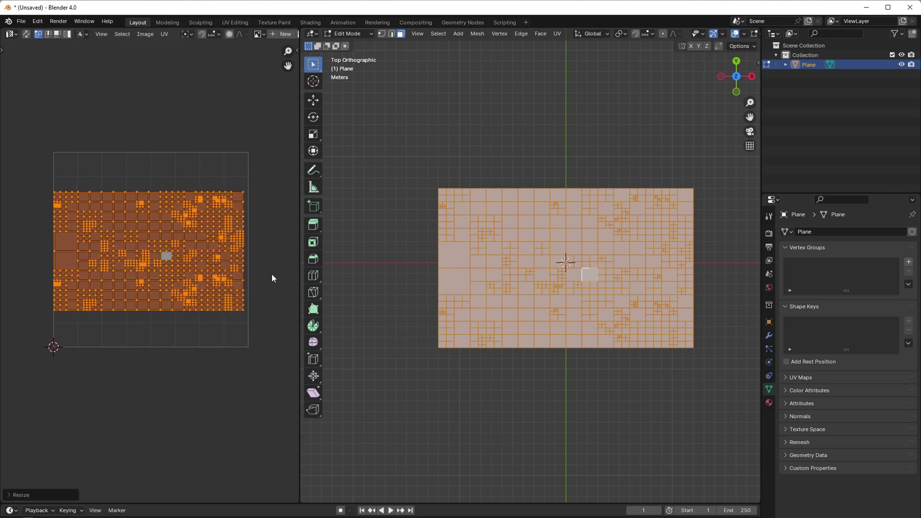
key("g")
left_click(2, 280)
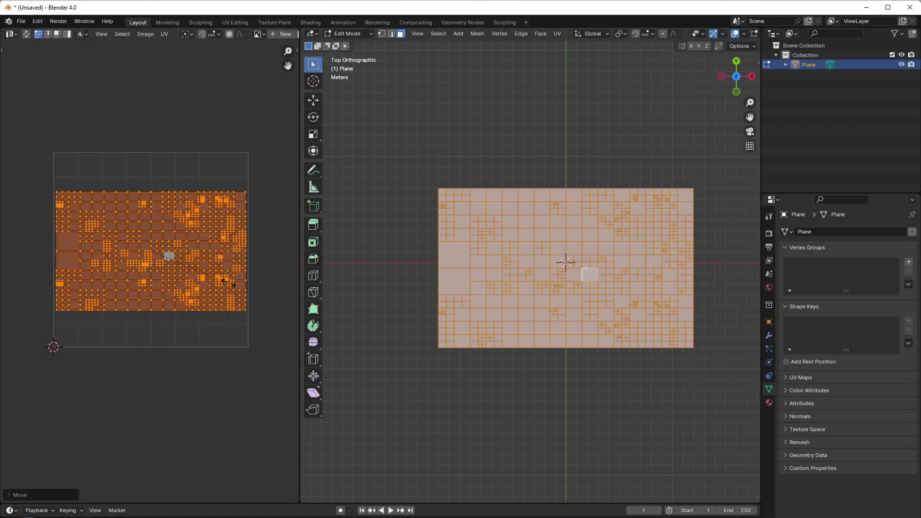
key("s")
left_click(249, 288)
Collapse each UV face onto its own centre by scaling all UVs to 0 around individual origins.
left_click_drag(300, 279, 367, 280)
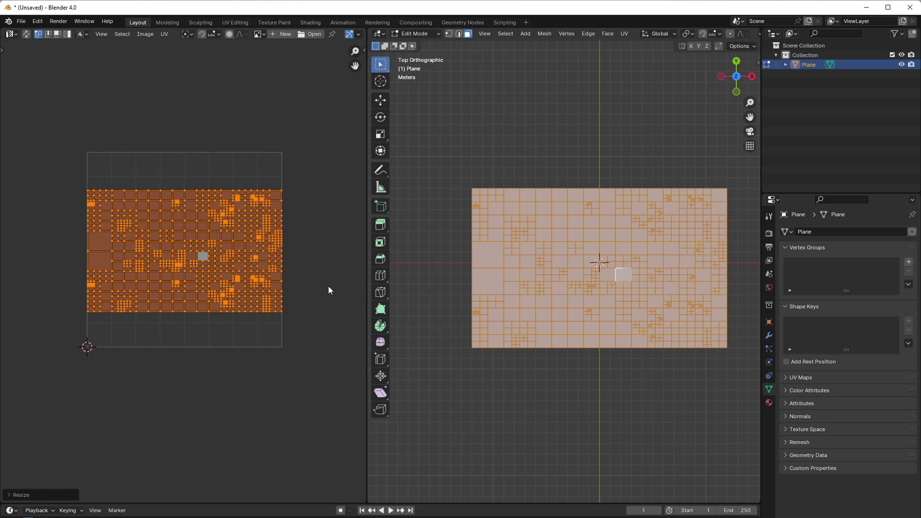
scroll(336, 286, "up", 2)
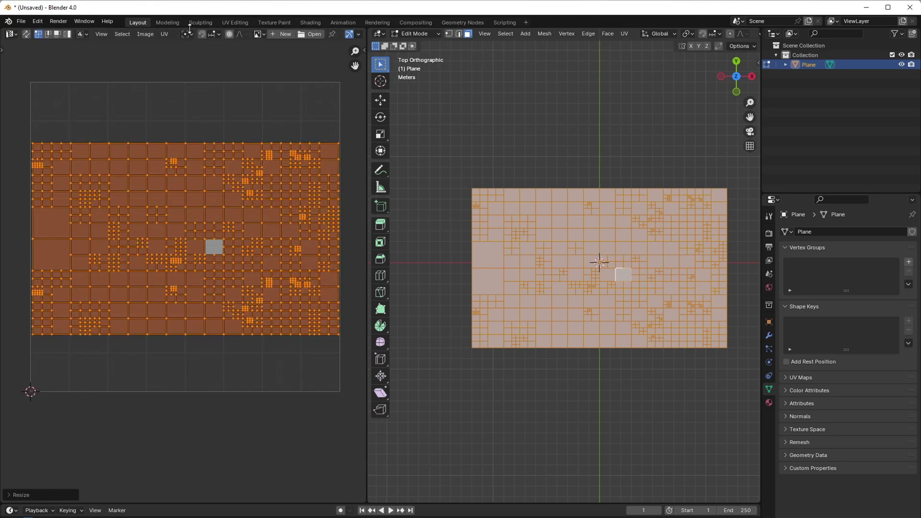
left_click(187, 33)
left_click(206, 91)
type("s")
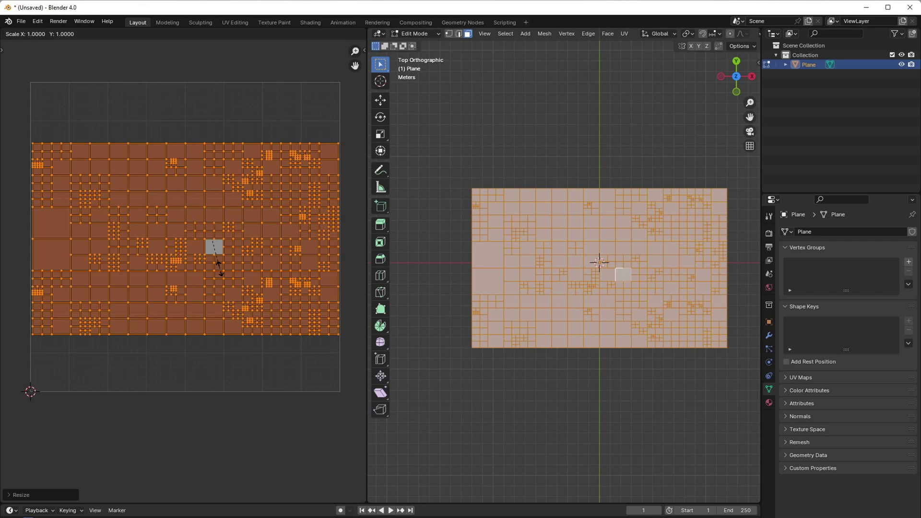
type("0")
key("Return")
Return to Object Mode and close the UV Editor area.
key("Tab")
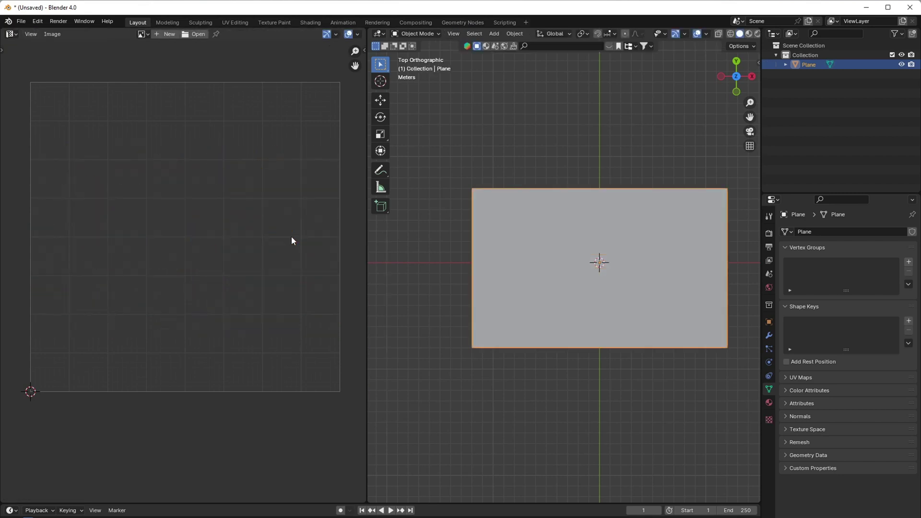
left_click_drag(342, 34, 322, 52)
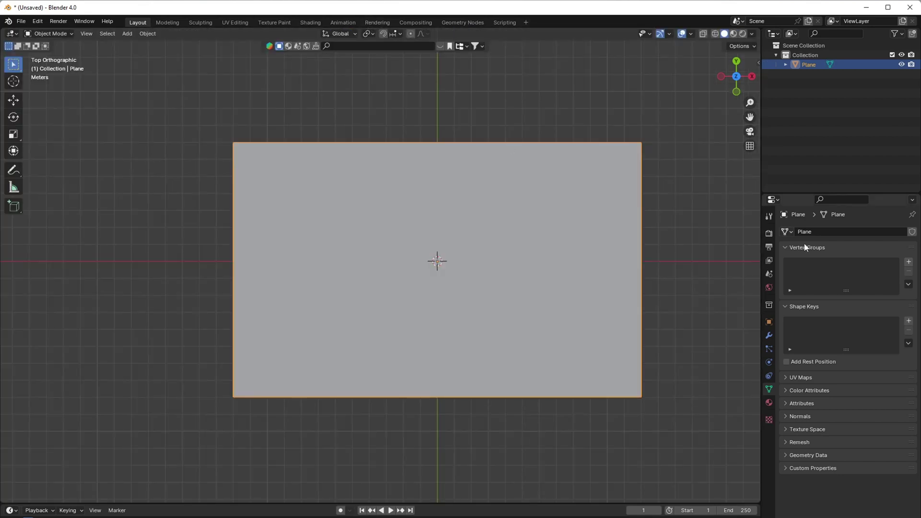
Add a Vertex Weight Edit modifier to the plane.
left_click(769, 334)
left_click(824, 227)
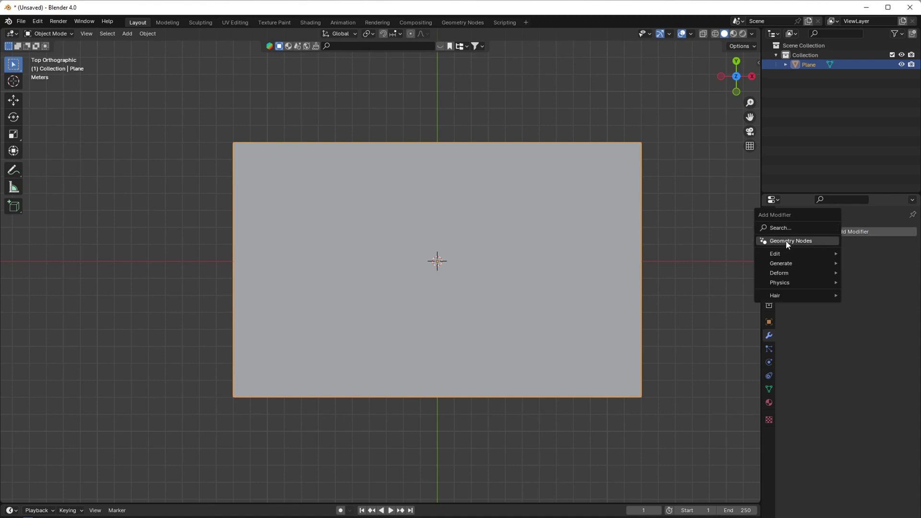
mouse_move(796, 253)
left_click(692, 311)
Add a vertex group named Animation to the plane.
middle_click_drag(685, 318, 695, 382)
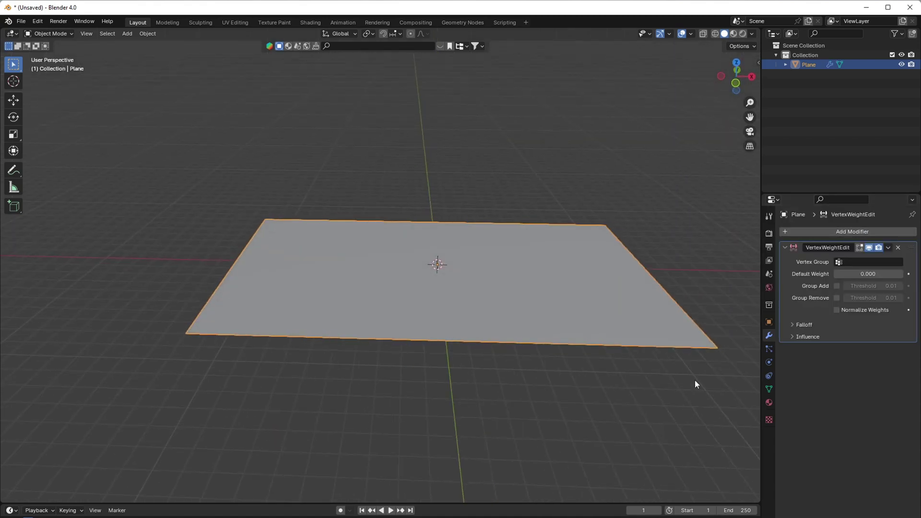
left_click(768, 389)
left_click(908, 261)
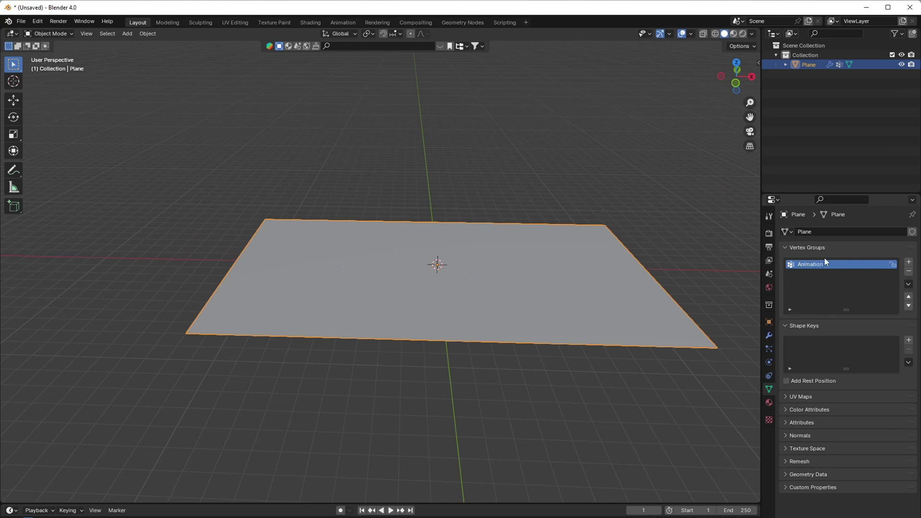
Assign the Animation vertex group to the plane's Vertex Weight Edit modifier.
middle_click_drag(463, 216, 468, 248)
left_click(769, 335)
left_click(851, 262)
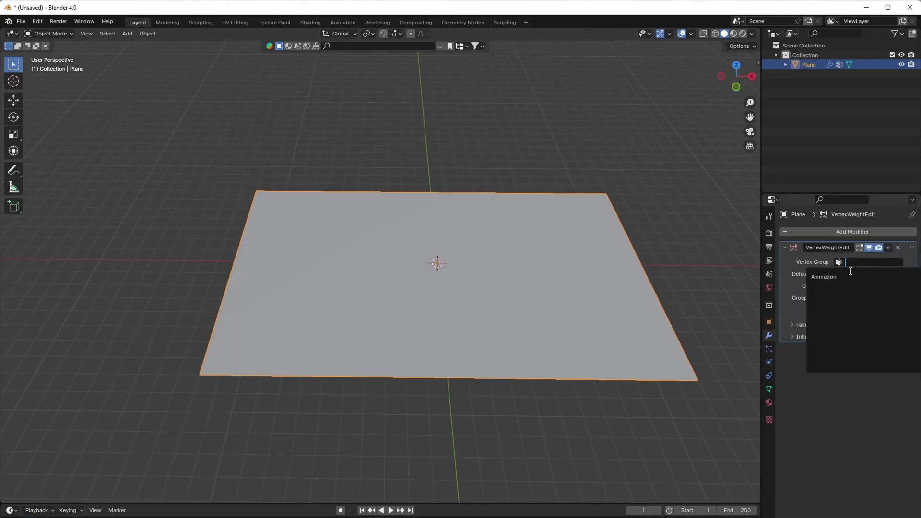
left_click(847, 277)
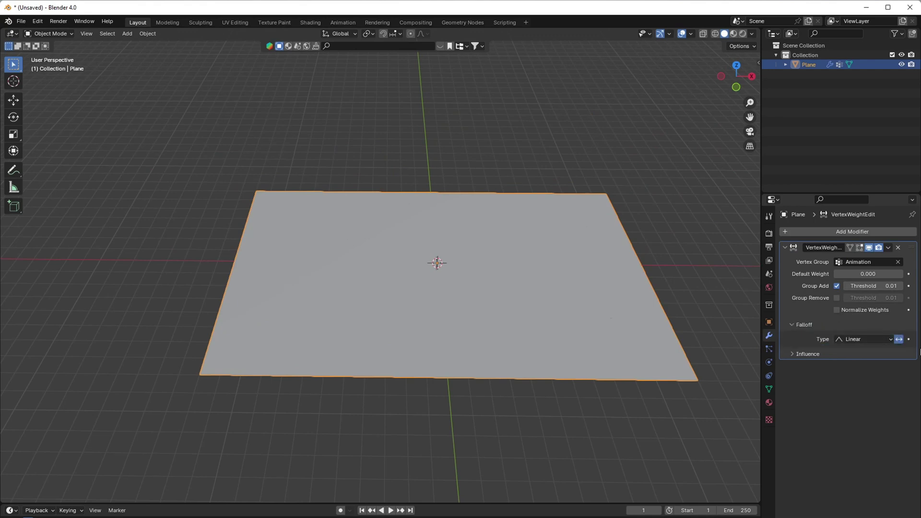
Create an influence mask texture named Animation for the Vertex Weight Edit modifier and open its texture settings.
left_click(802, 336)
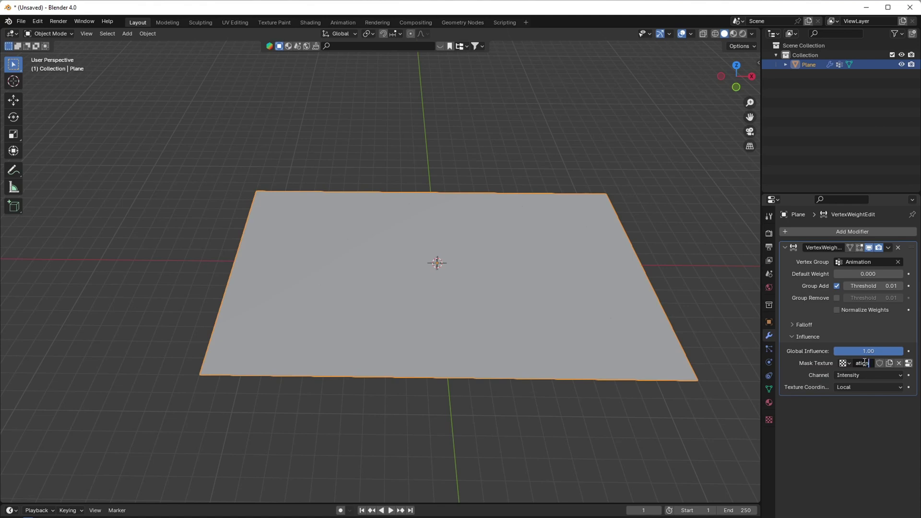
key("Return")
left_click(908, 363)
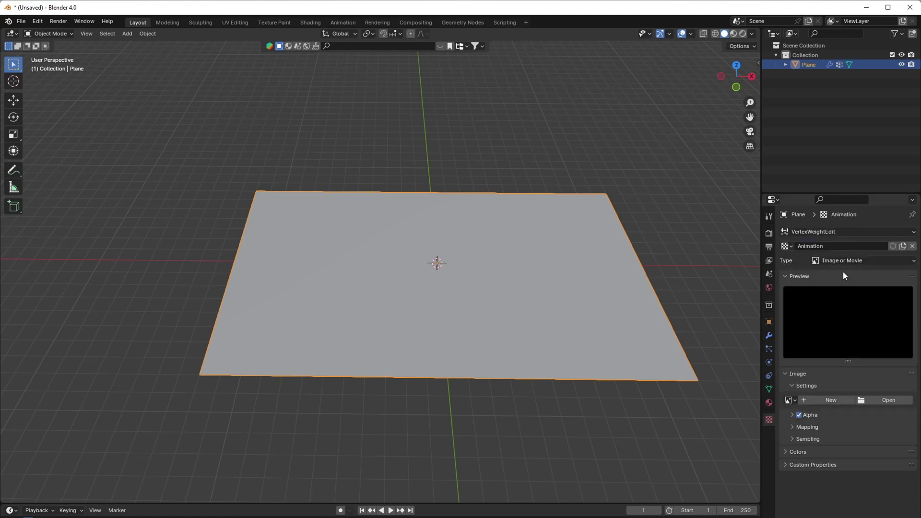
Change the Animation texture to the Wood type with the Band Noise pattern.
left_click(849, 260)
left_click(849, 386)
left_click(846, 406)
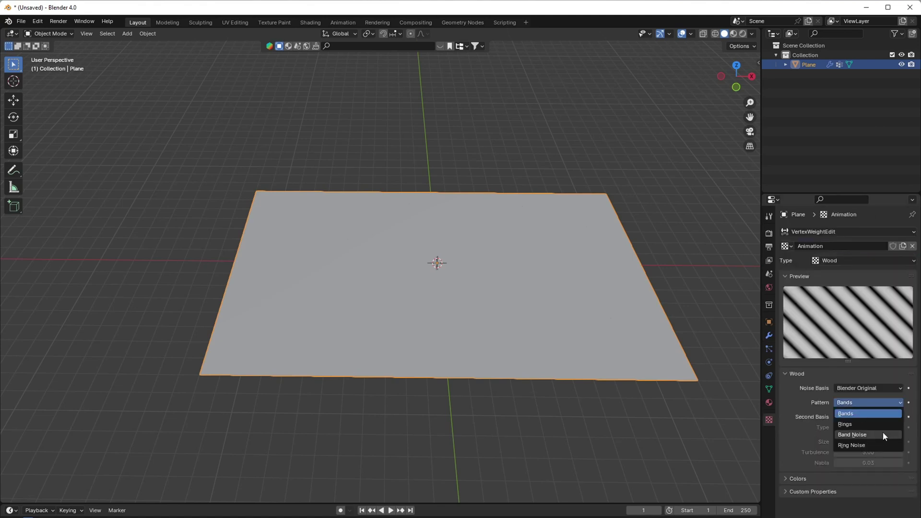
left_click(877, 432)
Set the Wood texture's size to 0.50 and its turbulence to about 13.8.
scroll(542, 288, "down", 1)
middle_click_drag(525, 286, 519, 292)
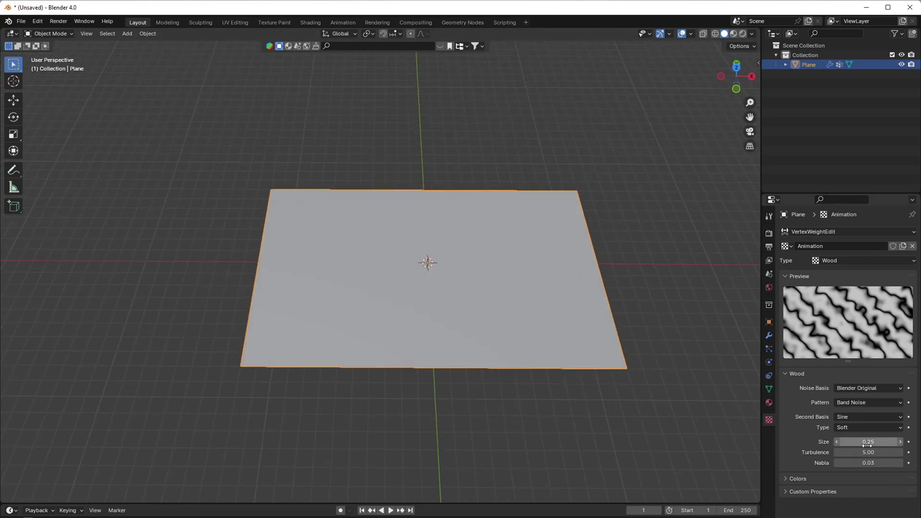
left_click_drag(868, 441, 898, 452)
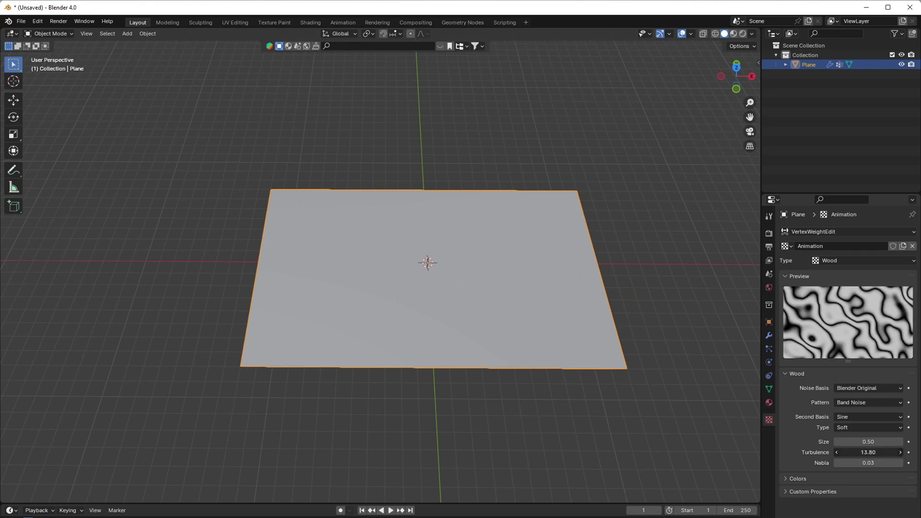
mouse_move(540, 335)
middle_mouse_down()
mouse_move(548, 350)
mouse_move(555, 341)
middle_mouse_up()
Add a Solidify modifier to the plane.
left_click(768, 335)
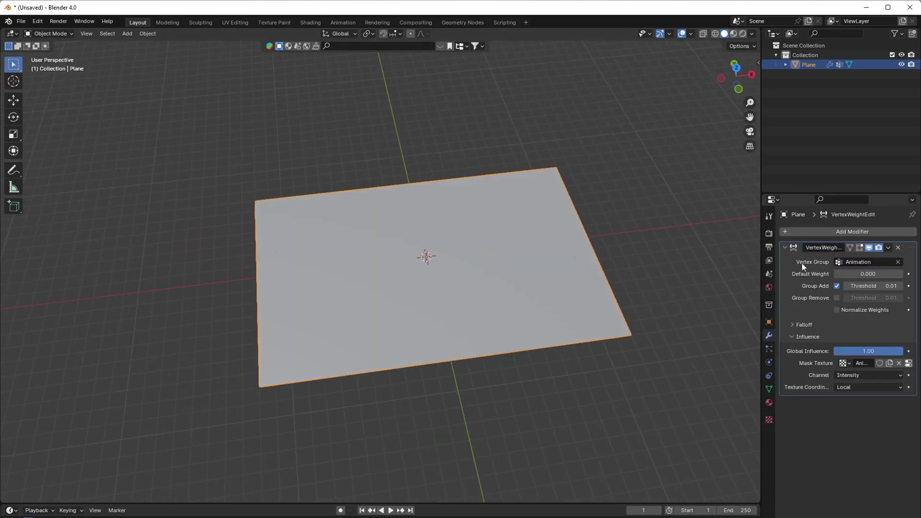
left_click(809, 232)
type("sol")
key("Return")
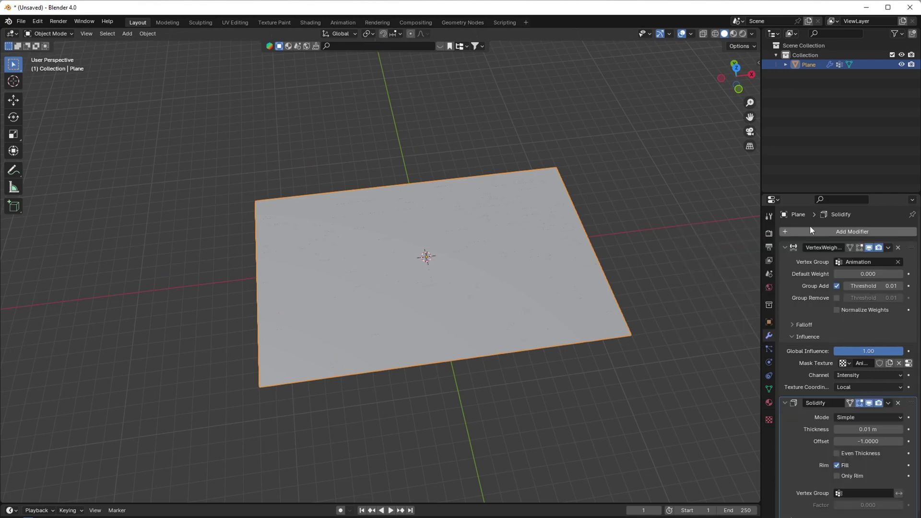
Limit Solidify to the Animation vertex group, with an offset of 1 and a thickness of about 1.24 m.
left_click(783, 248)
left_click(866, 351)
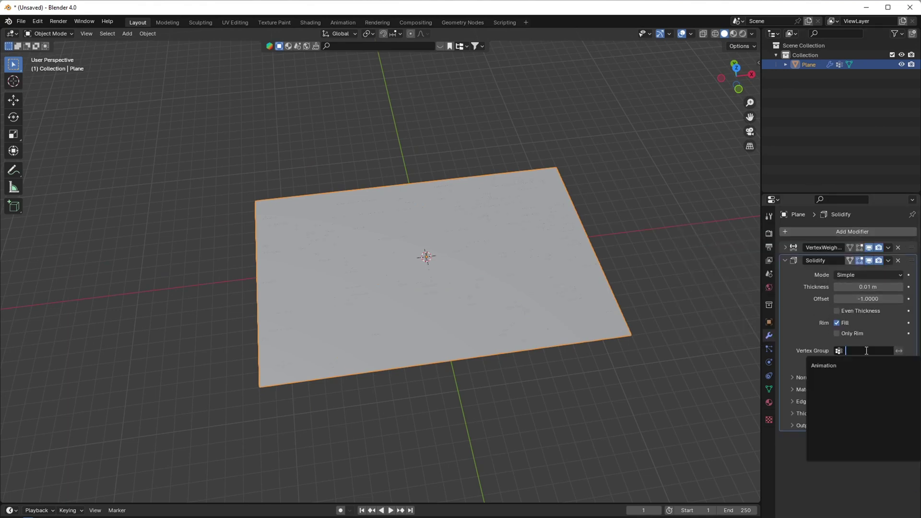
left_click(815, 367)
middle_click_drag(494, 288, 496, 301)
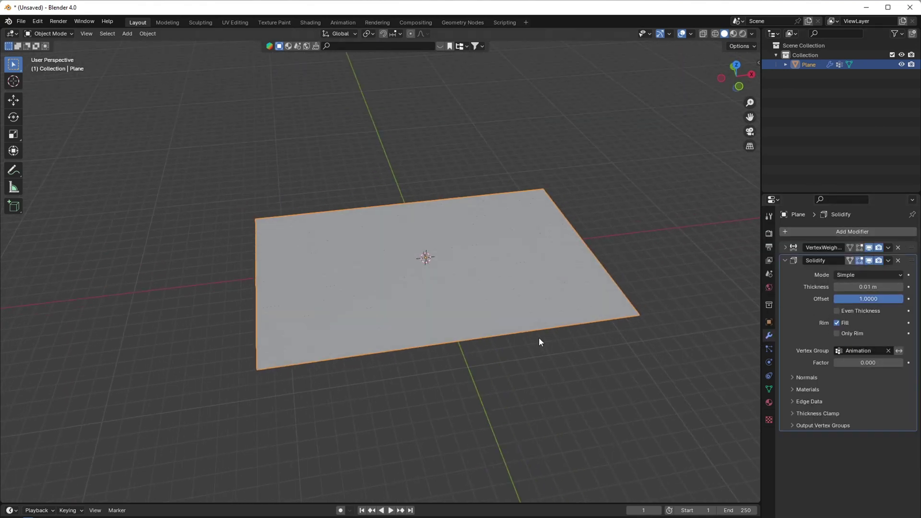
left_click_drag(863, 287, 901, 287)
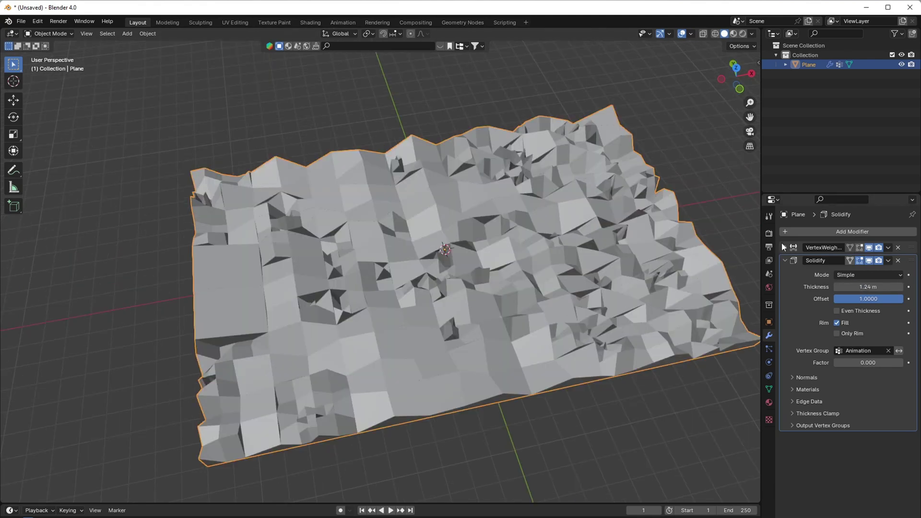
Switch the Vertex Weight Edit mask's texture coordinates to UV and collapse the modifier's settings.
left_click(783, 245)
middle_click_drag(398, 229, 407, 235)
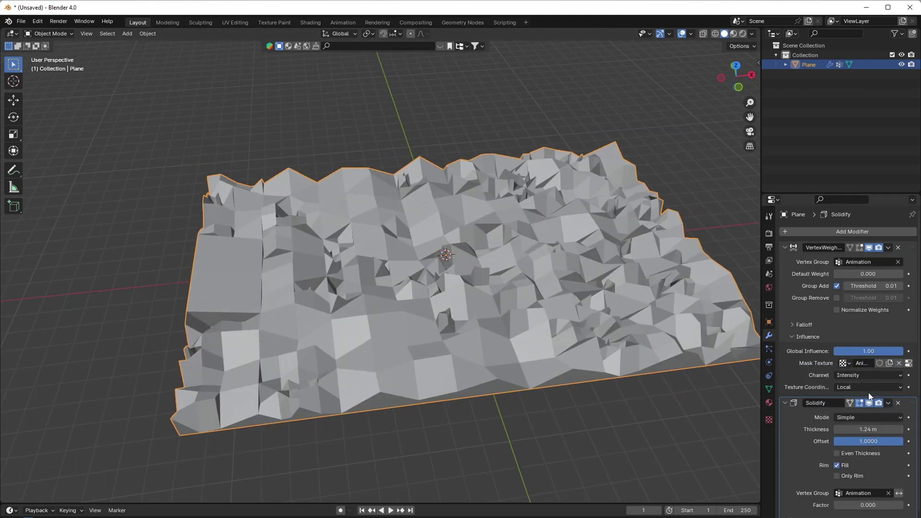
left_click(855, 386)
left_click(844, 431)
middle_click_drag(495, 387, 540, 357)
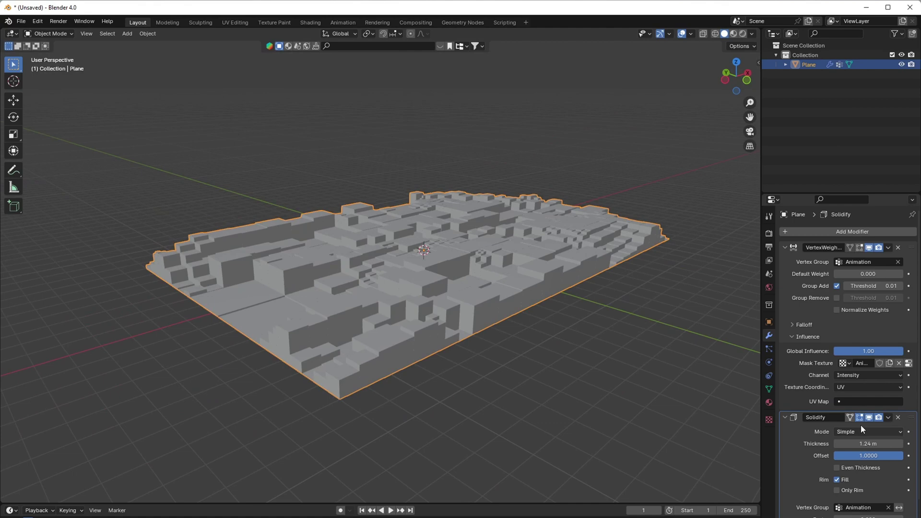
middle_click_drag(487, 367, 482, 318)
left_click(785, 248)
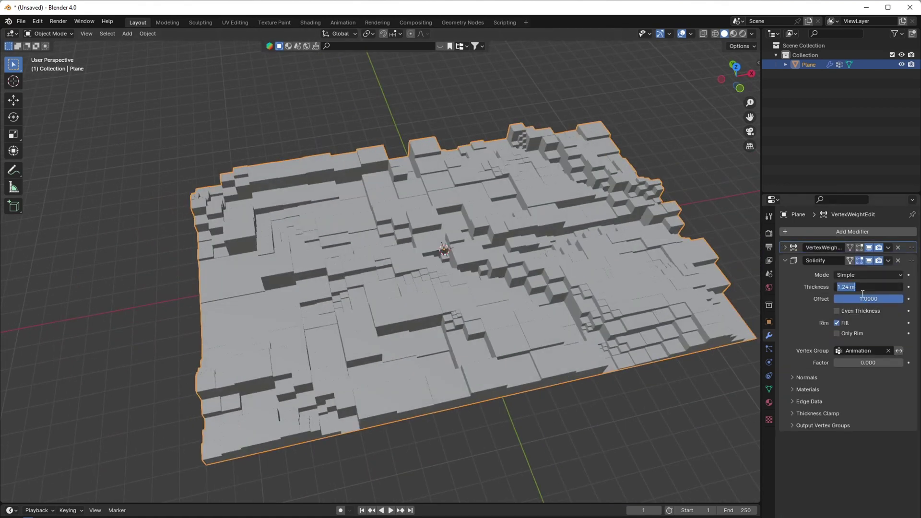
Set the Solidify thickness to 1.5 m.
left_click(862, 290)
type("1.5")
key("Return")
middle_click_drag(508, 418, 552, 381)
middle_click_drag(552, 364, 556, 336)
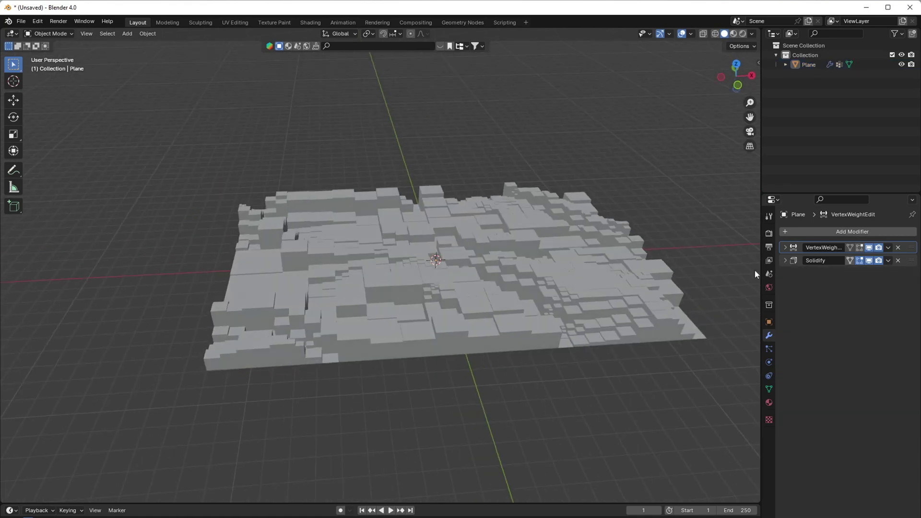
Add a UV Warp modifier to the plane.
left_click(833, 233)
left_click(700, 291)
middle_click_drag(637, 345, 616, 364)
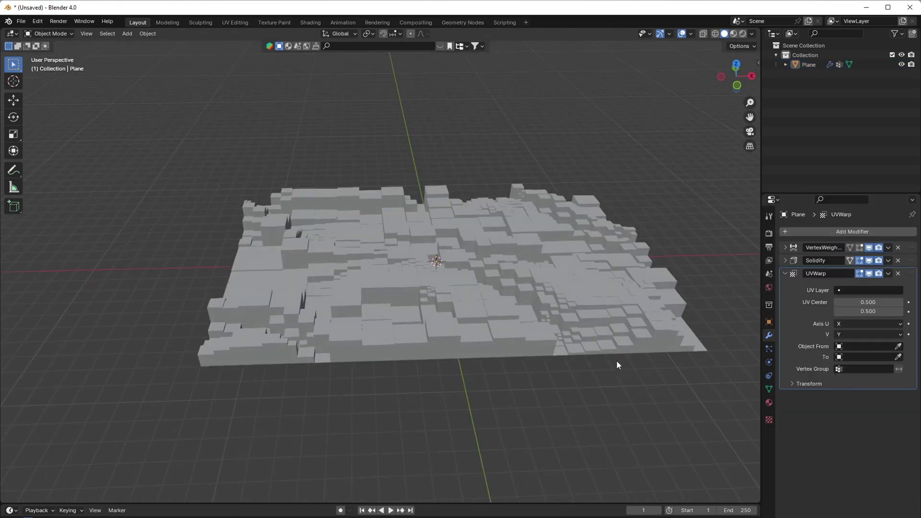
left_click(858, 347)
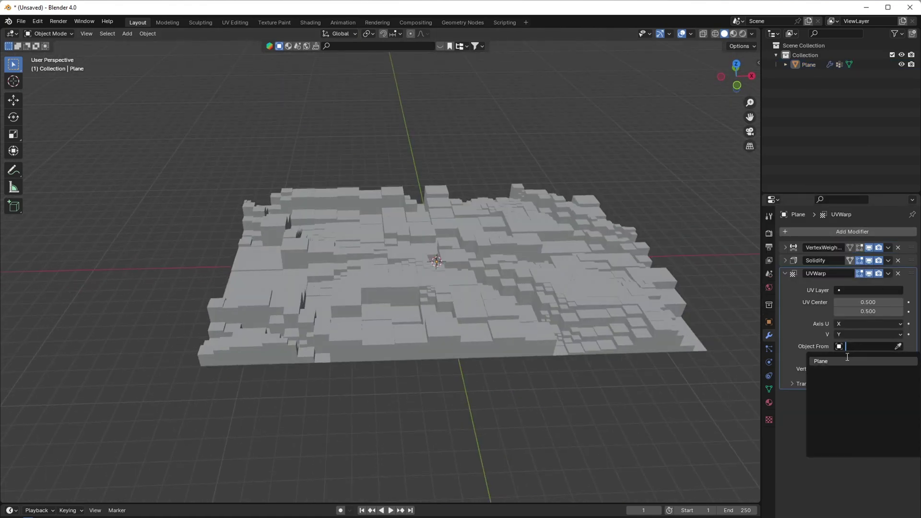
Add a Plain Axes empty at the world origin.
scroll(479, 312, "up", 2)
key("shift+a")
mouse_move(410, 343)
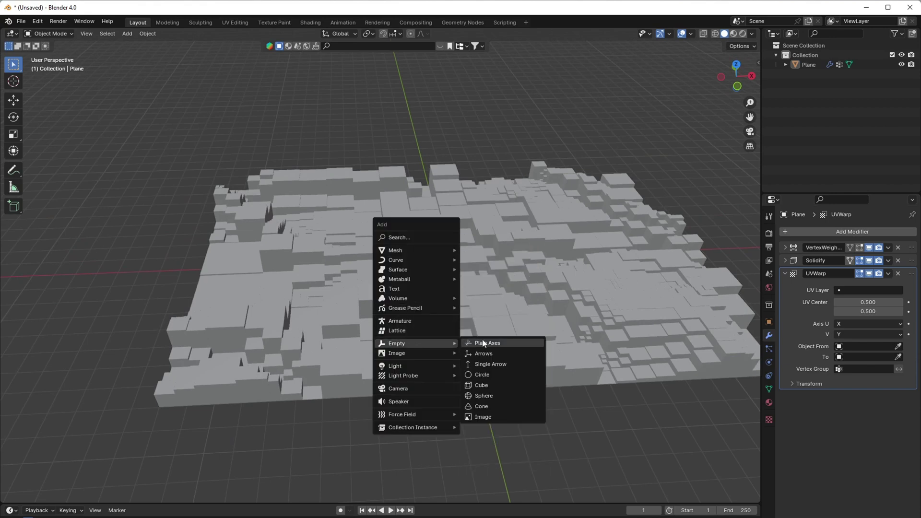
left_click(475, 343)
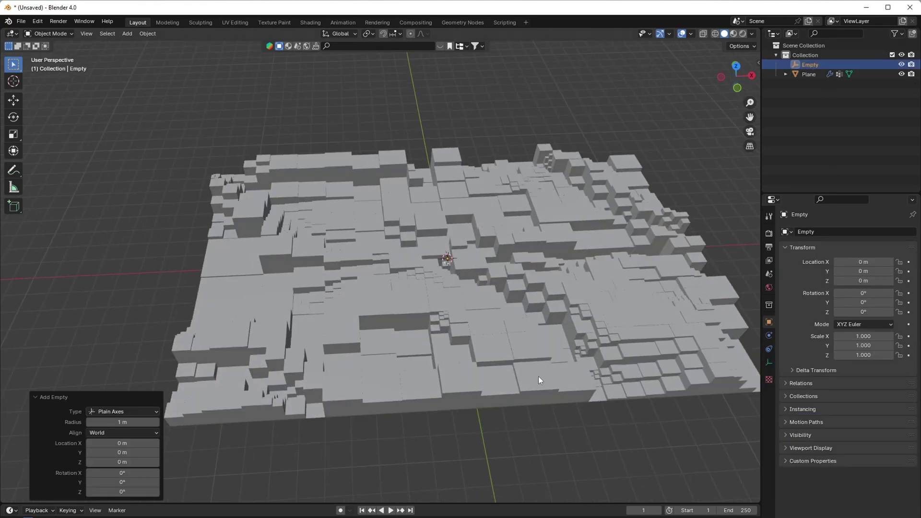
Set the plane's UV Warp to go from the Empty to the Plane and assign the Animation vertex group.
left_click(539, 381)
left_click(862, 346)
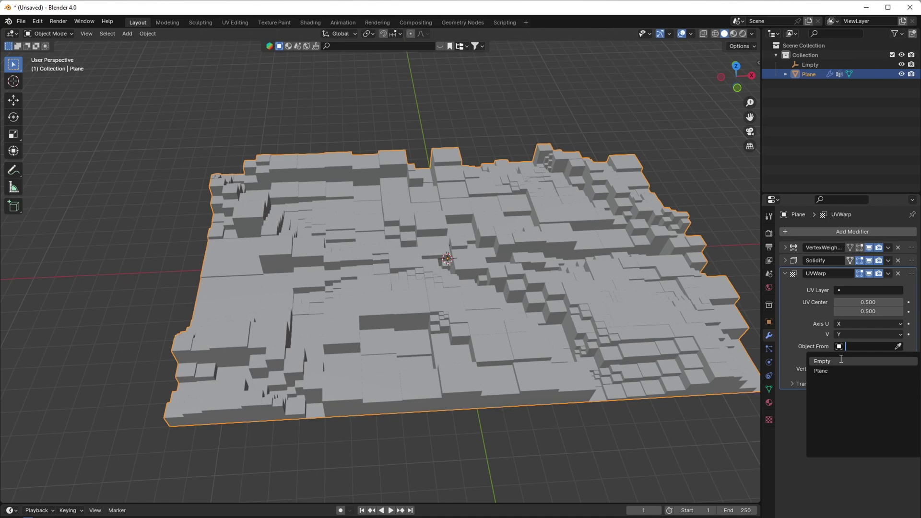
left_click(840, 360)
left_click(862, 358)
left_click(860, 381)
left_click(863, 368)
left_click(833, 383)
Move the UV Warp modifier to the start of the plane's modifier stack.
mouse_move(547, 328)
middle_mouse_down()
mouse_move(541, 356)
mouse_move(541, 328)
middle_mouse_up()
left_click_drag(910, 273, 914, 189)
middle_click_drag(461, 320, 460, 331)
Select the Empty and drive its Y location with the expression #frame/200.
left_click(815, 68)
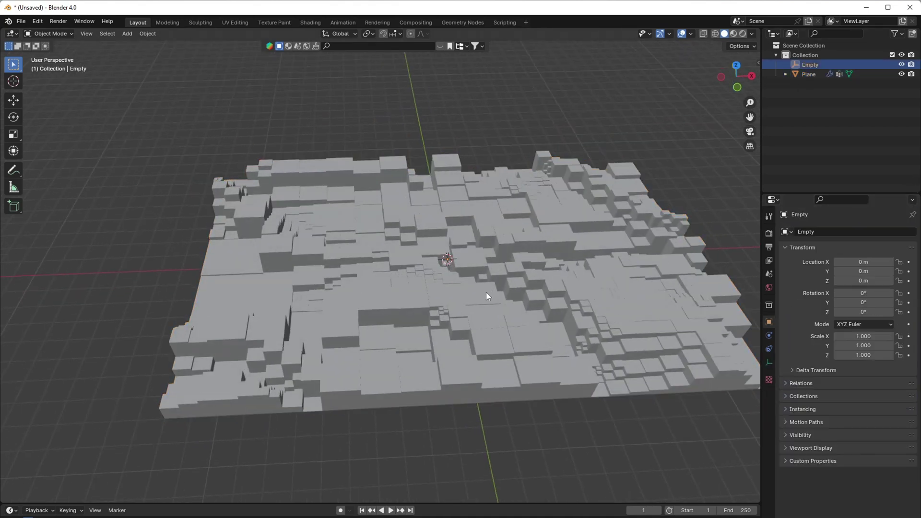
key("g")
right_click(503, 295)
key("KP_7")
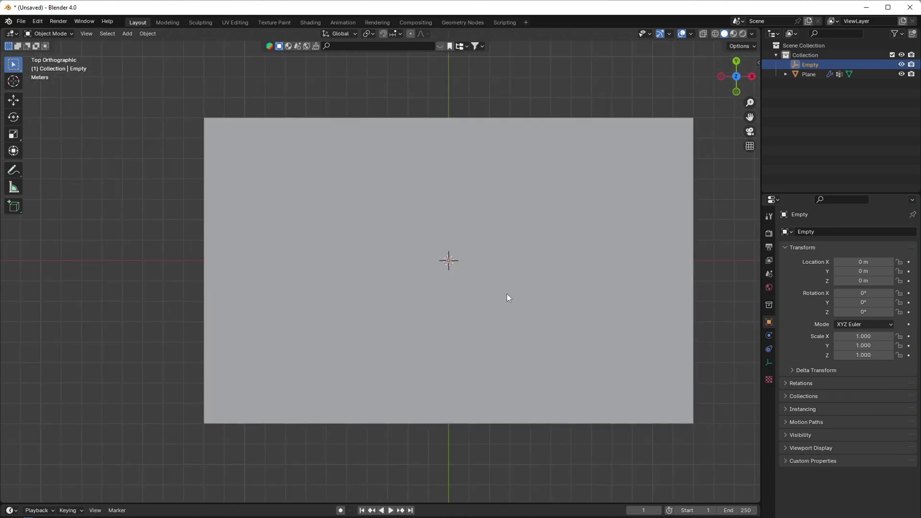
middle_click_drag(507, 294, 464, 243)
scroll(482, 294, "up", 6)
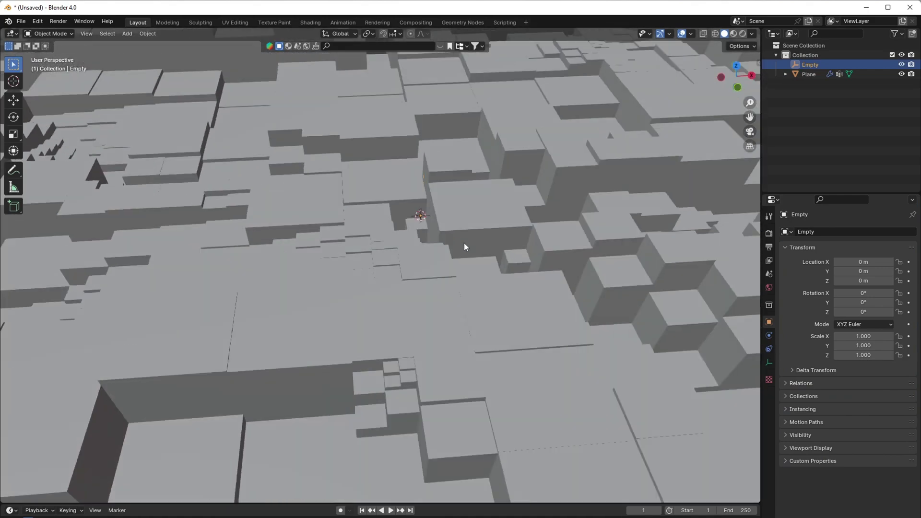
key("n")
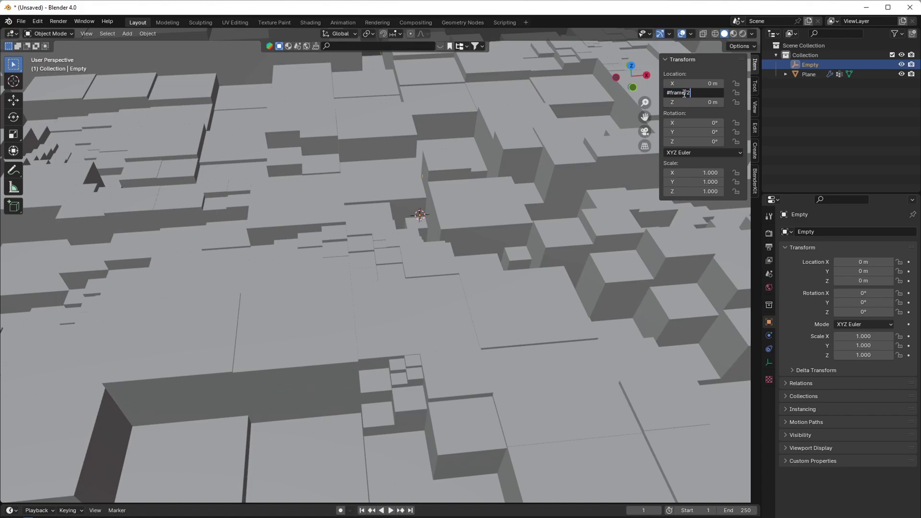
key("Return")
Play back the animation and examine how fast the blocks move.
key("space")
scroll(547, 246, "down", 6)
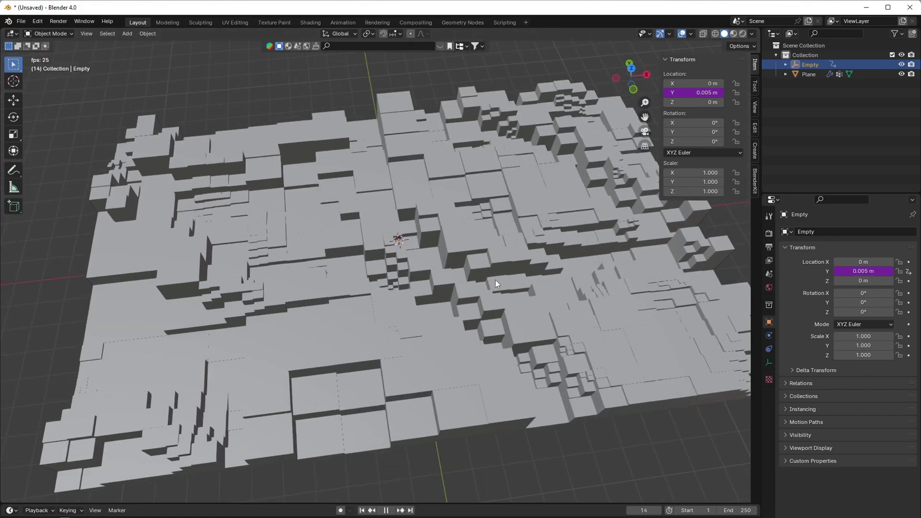
scroll(498, 253, "up", 4)
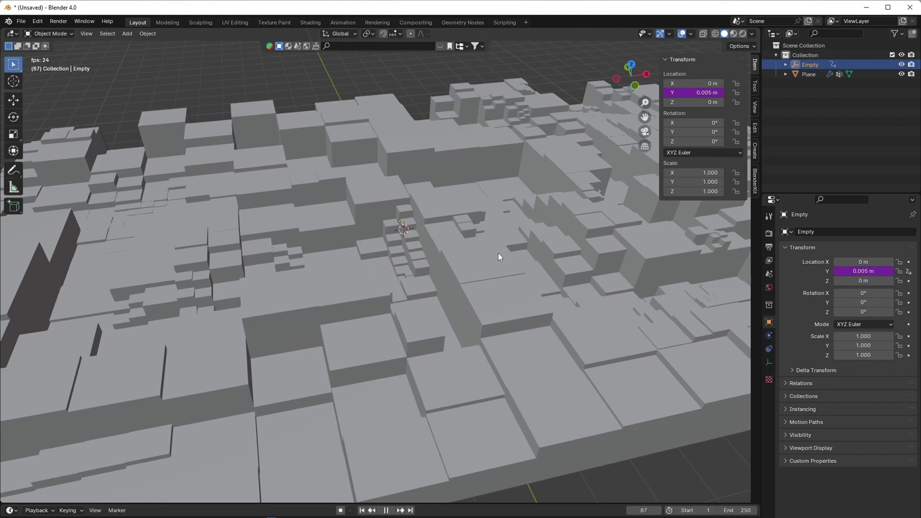
key("space")
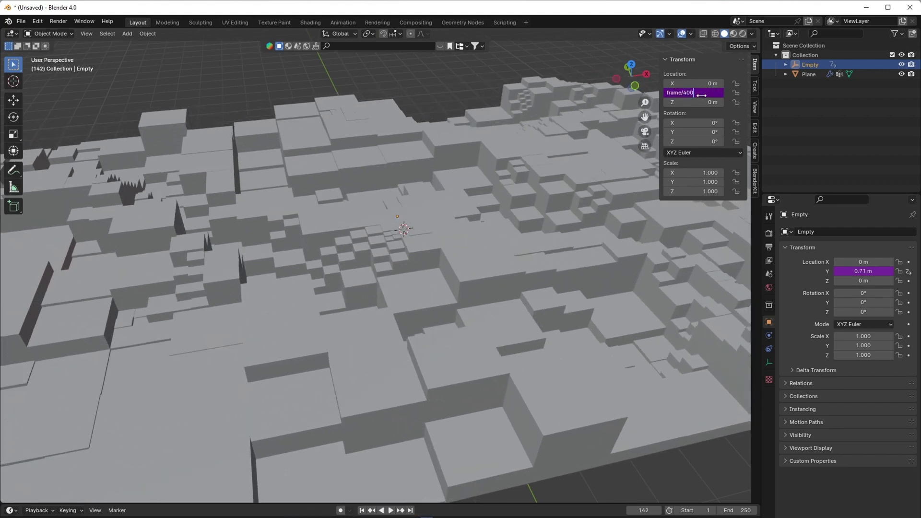
Change the driver expression of the Empty's Y location to frame/400 and play back the slower animation.
key("Return")
key("space")
key("n")
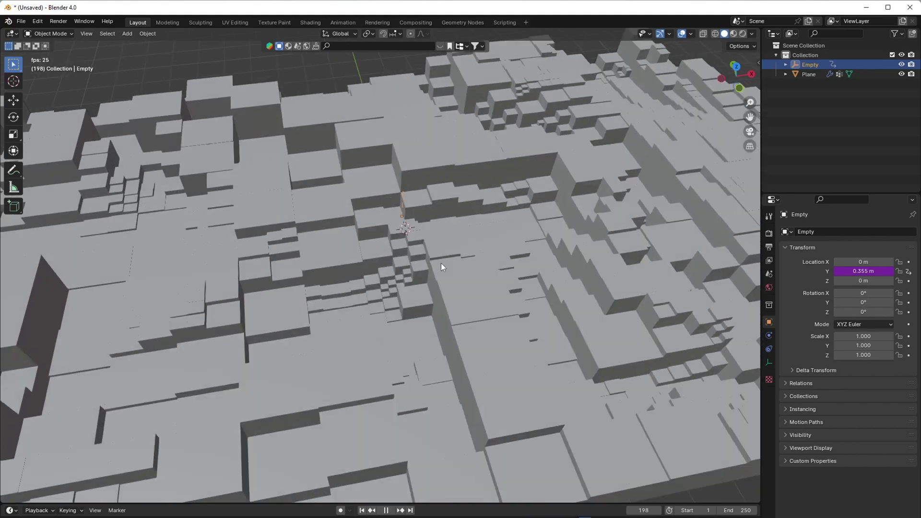
scroll(441, 263, "down", 5)
scroll(436, 257, "up", 3)
key("space")
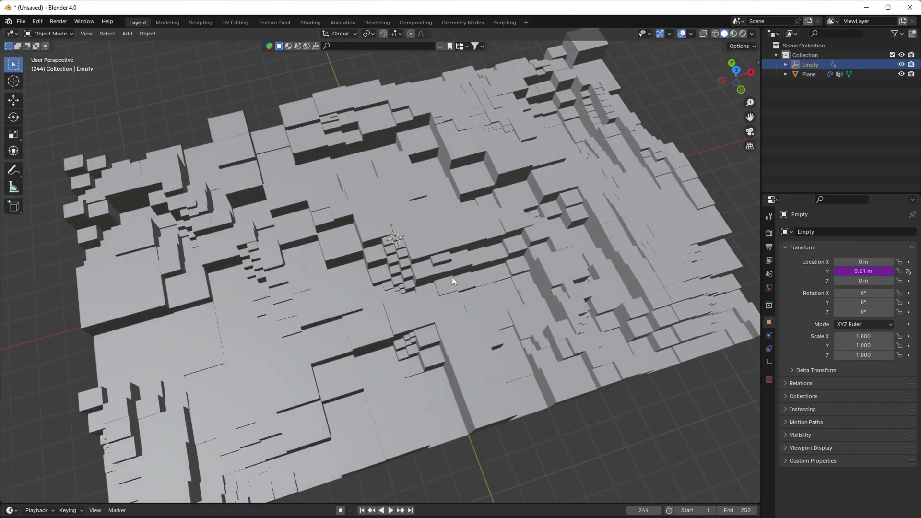
Add a camera and align it to the current view of the blocks.
scroll(452, 277, "down", 3)
key("shift+a")
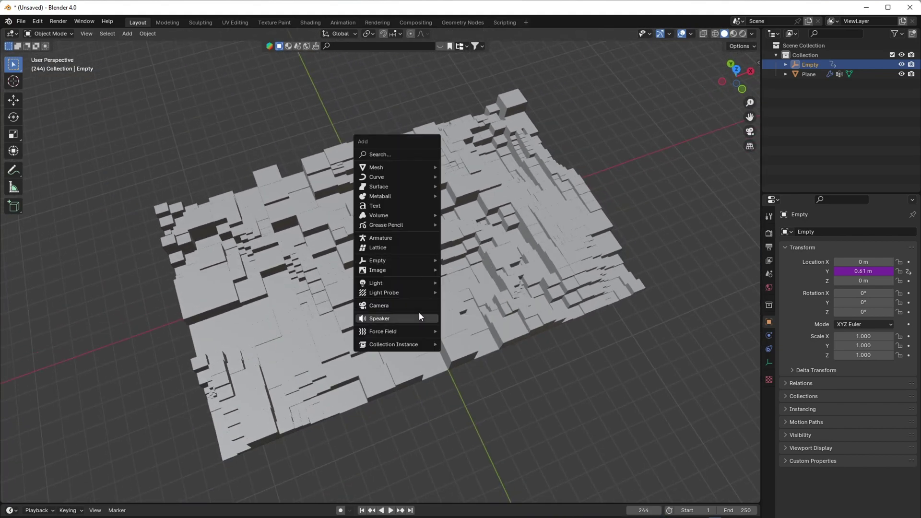
left_click(422, 305)
middle_click_drag(482, 295, 456, 292)
key("ctrl+KP_0")
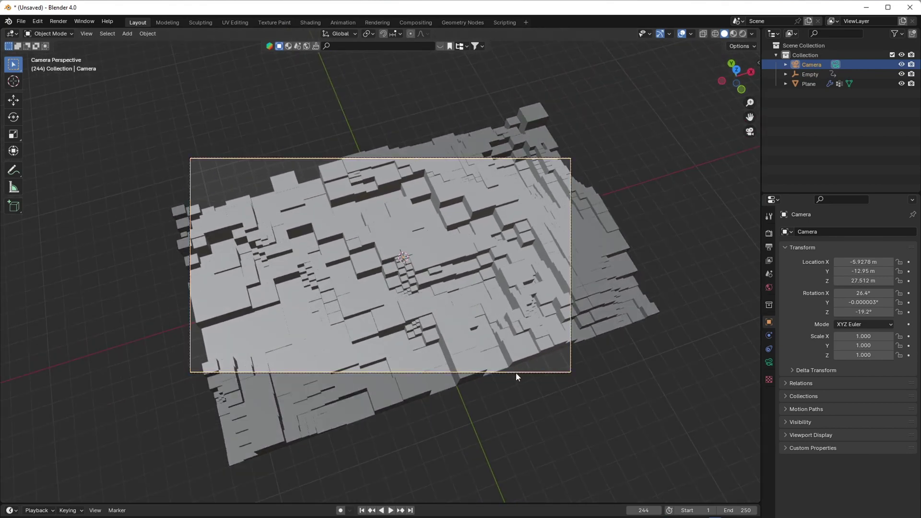
Set the camera's focal length to 70 mm.
left_click(769, 362)
left_click(868, 283)
type("7")
type("0")
key("Return")
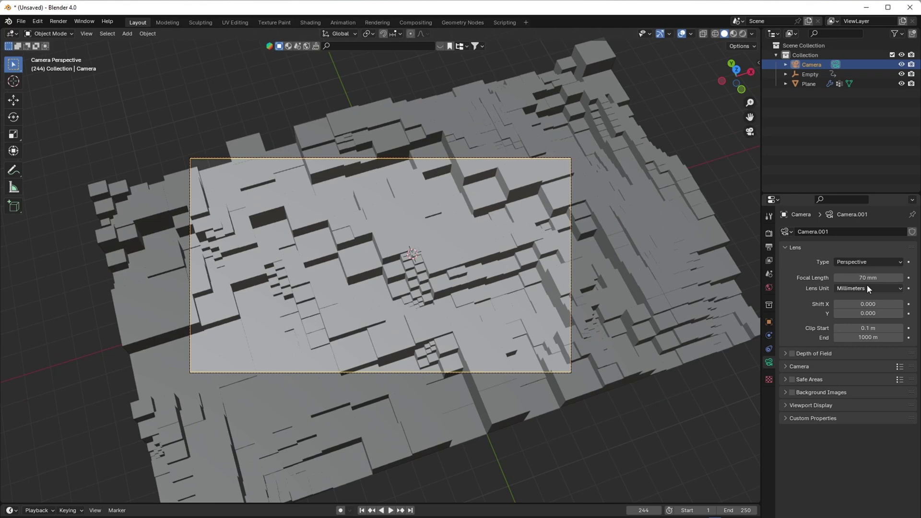
Move the camera horizontally about 0.87 m in X and -0.77 m in Y, keeping its height locked.
key("g")
key("shift+z")
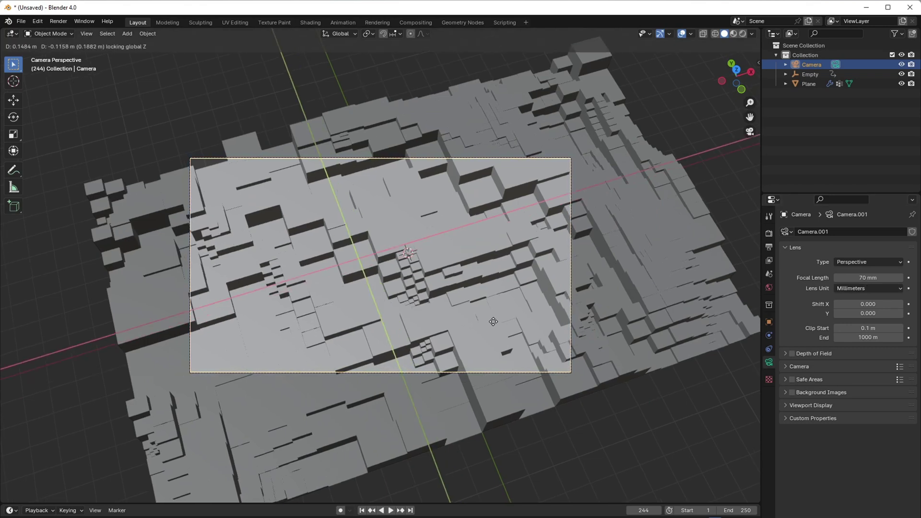
left_click(468, 340)
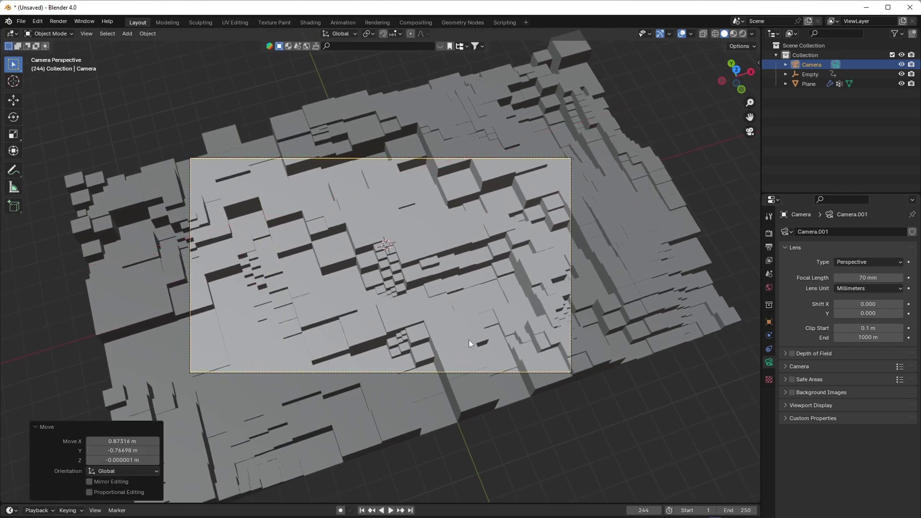
Move the camera about -1.23 m along its local Z and set its passepartout opacity to 1.
key("g")
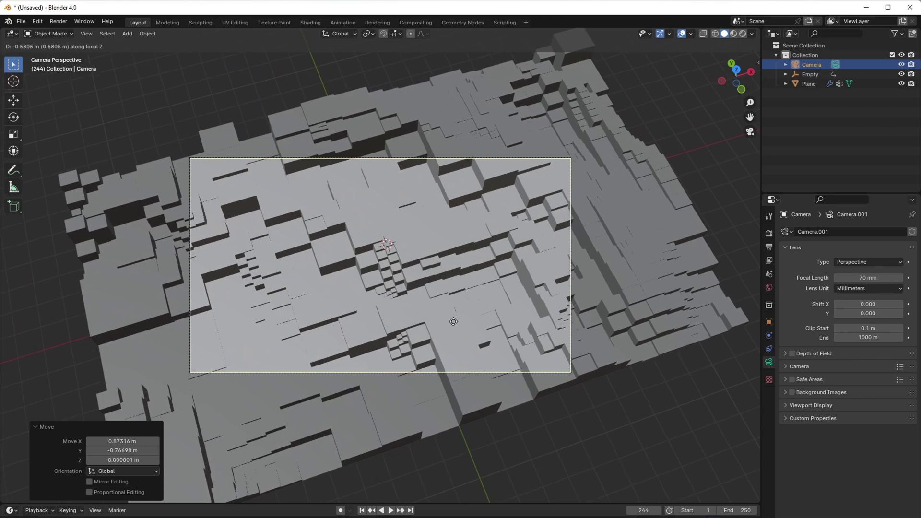
left_click(465, 125)
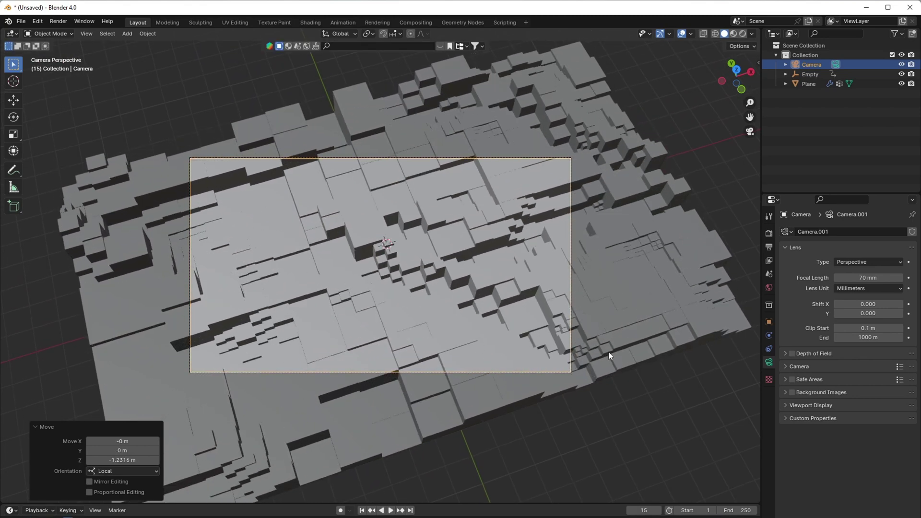
left_click(805, 405)
left_click_drag(872, 475, 902, 475)
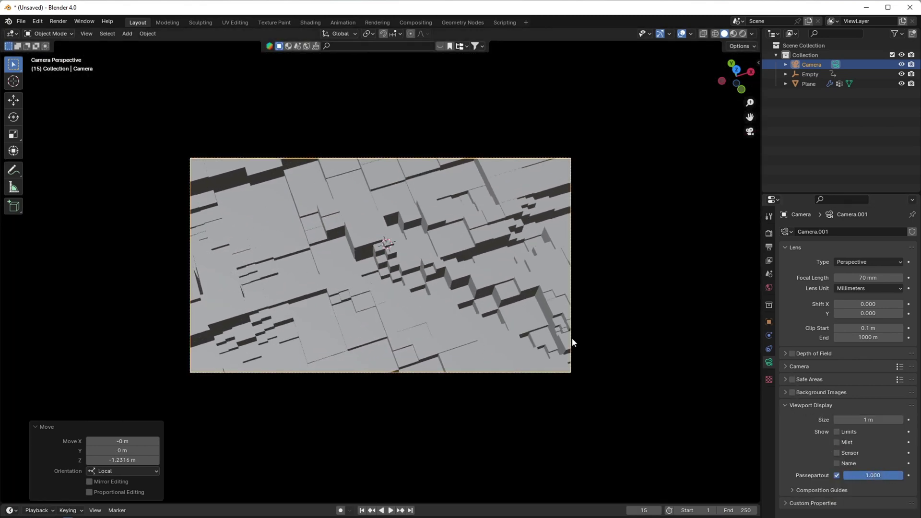
Play back the block animation in the camera view to check the framing, and stop it.
scroll(477, 285, "up", 2)
key("space")
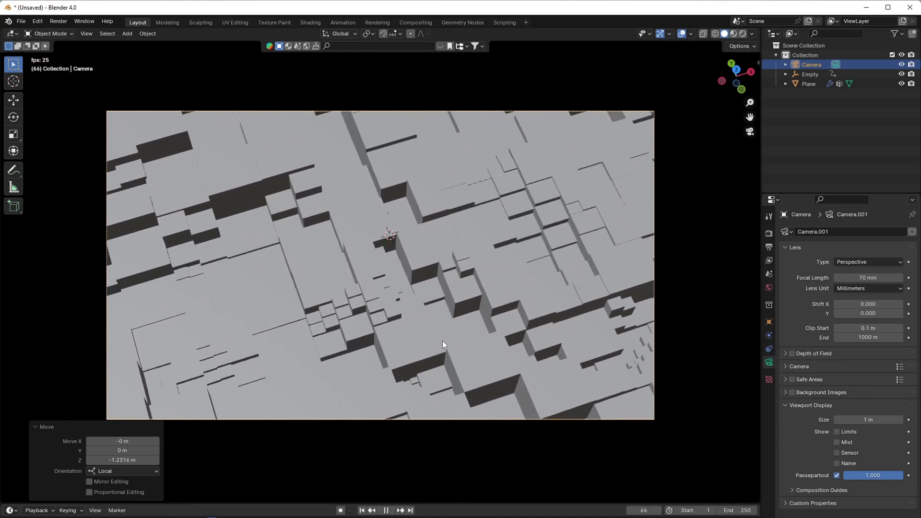
key("space")
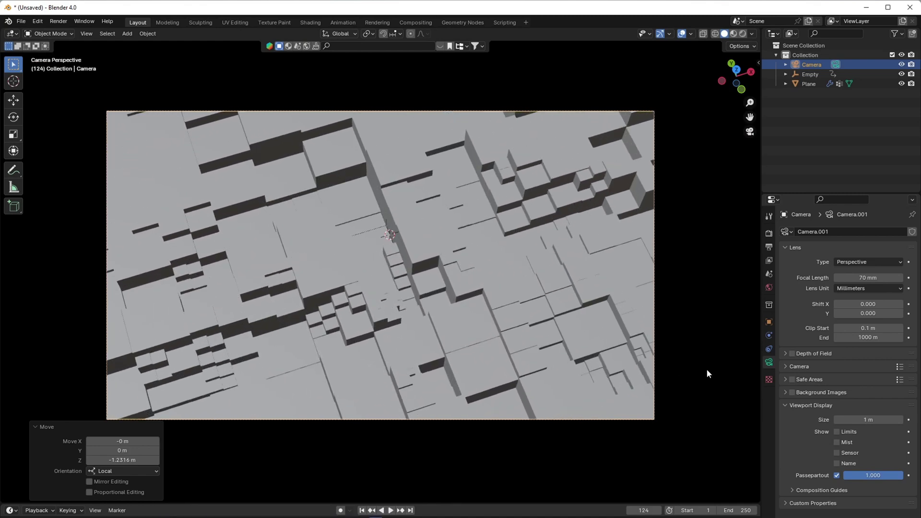
Show the camera view in rendered shading and split off a second 3D viewport below it.
left_click(591, 366)
scroll(432, 240, "down", 2)
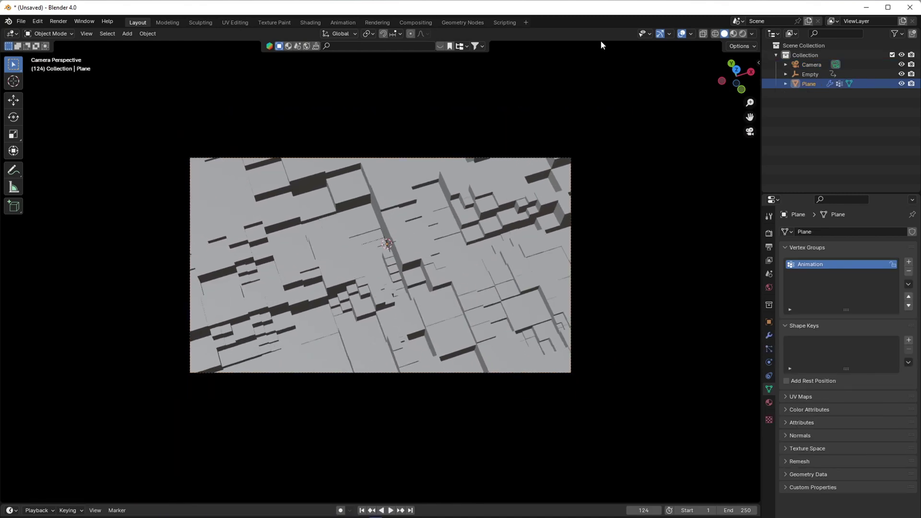
left_click(743, 34)
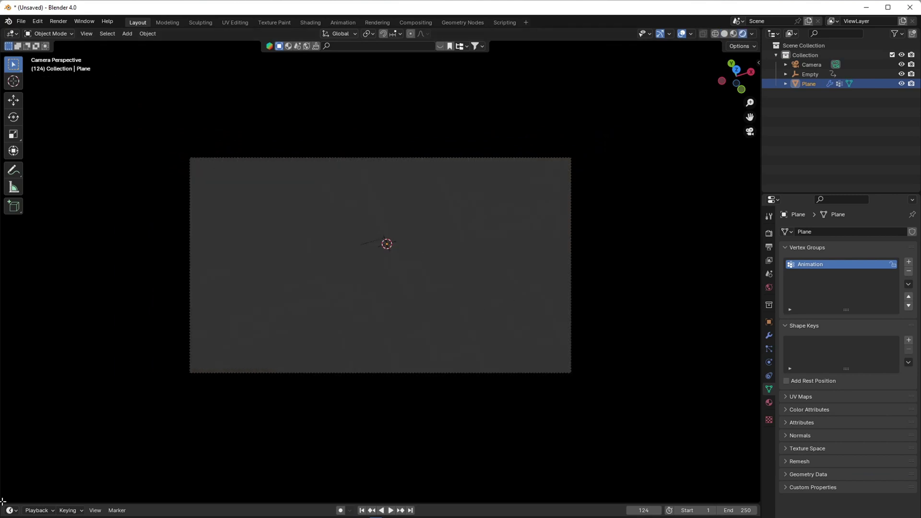
left_click_drag(1, 501, 2, 243)
left_click(48, 250)
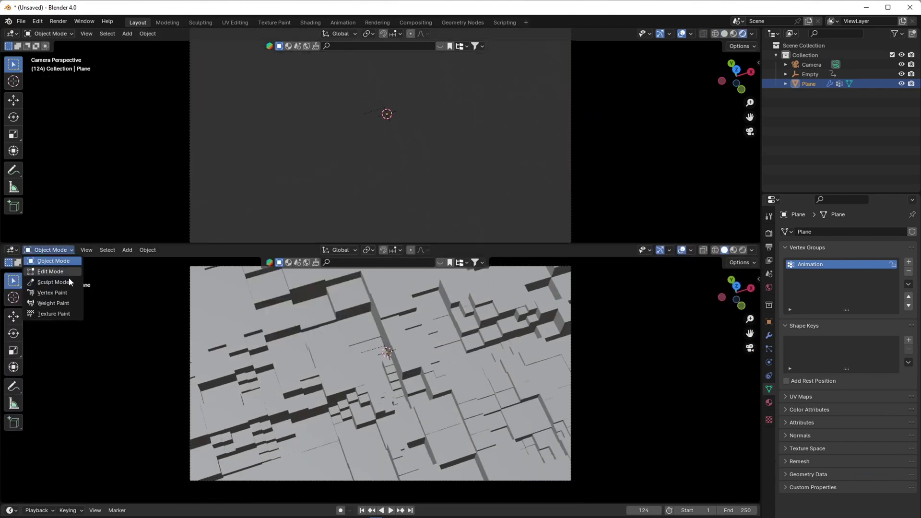
left_click(12, 249)
left_click(40, 277)
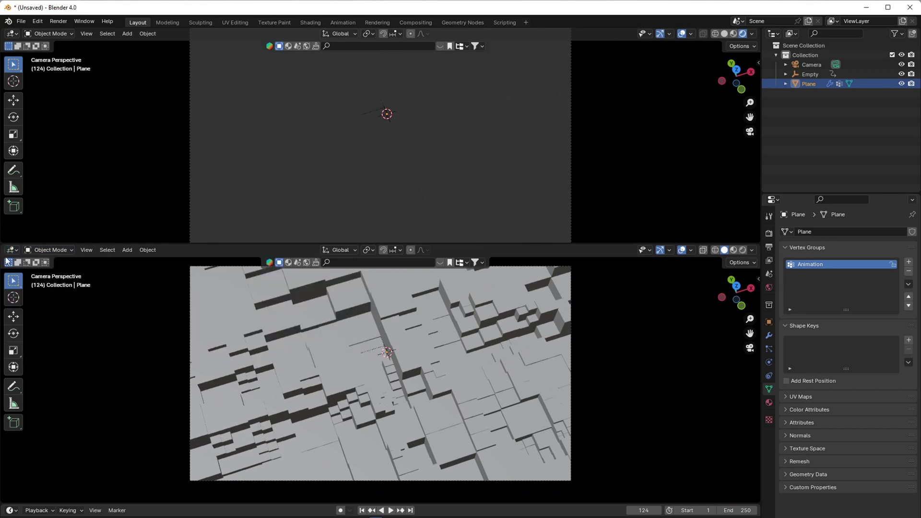
Add an area light at the origin and raise it about 3.93 m along Z.
scroll(491, 425, "down", 4)
middle_click_drag(491, 426, 524, 413)
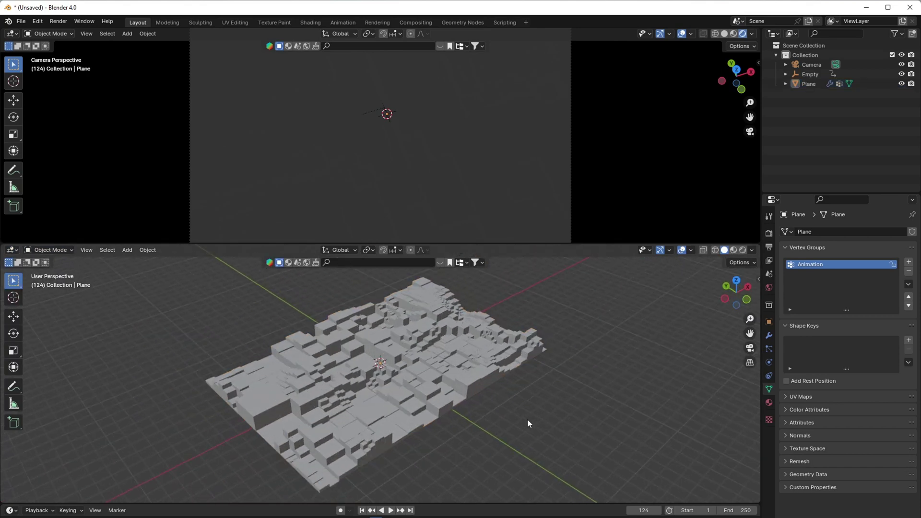
middle_click_drag(528, 419, 485, 388)
key("shift+a")
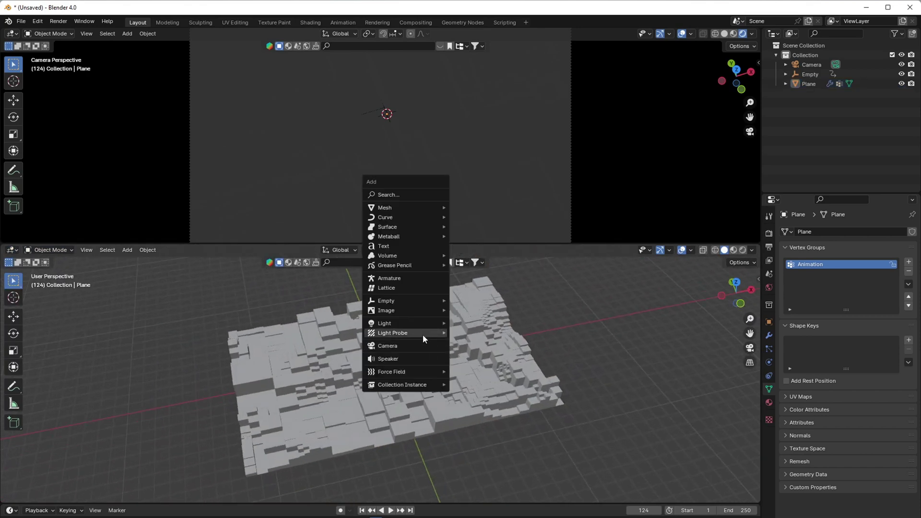
mouse_move(407, 323)
left_click(482, 355)
key("g")
key("z")
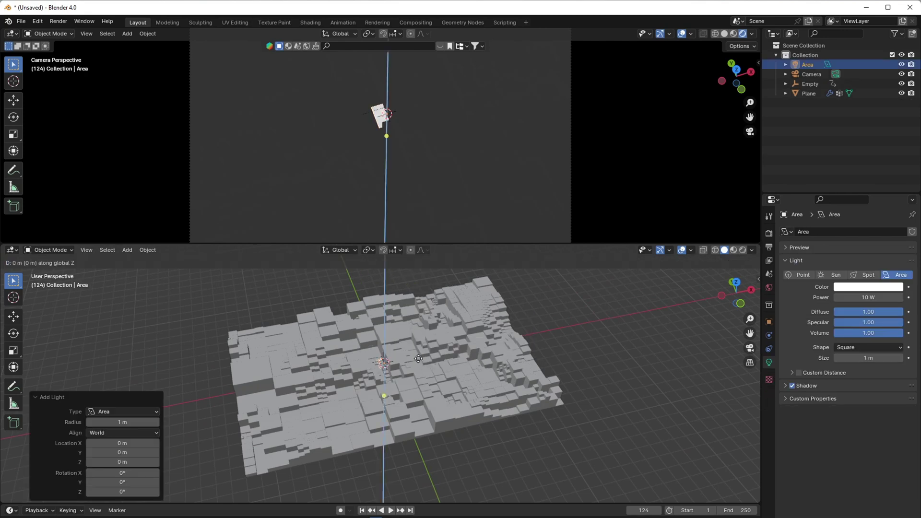
left_click(421, 343)
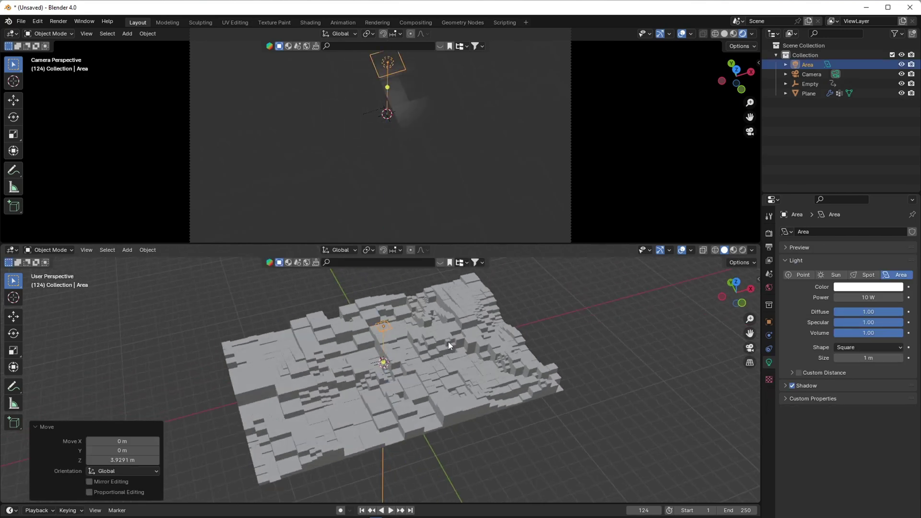
Rotate the area light about -48.2° around X and about -61.5° around Z.
key("r")
key("x")
left_click(470, 334)
key("r")
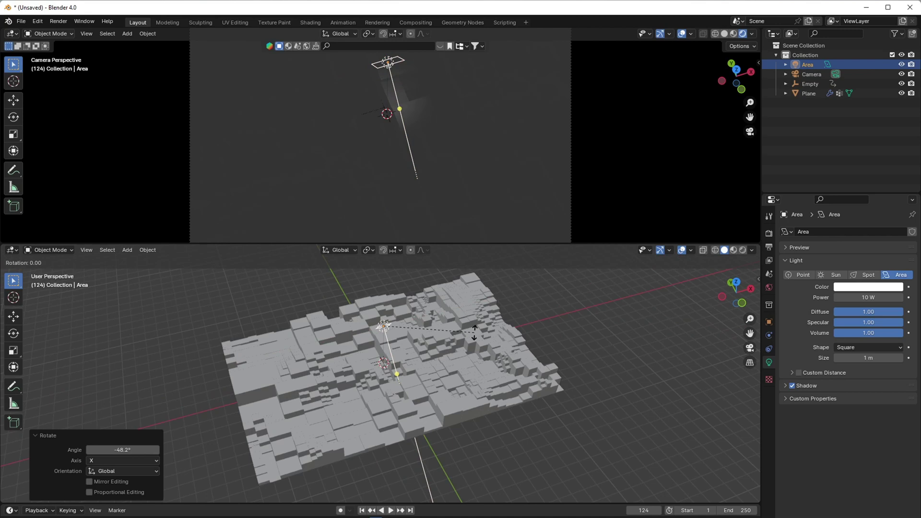
key("z")
left_click(419, 388)
Move the area light horizontally about 9.9 m in X and 3.85 m in Y, keeping its height locked.
mouse_move(421, 363)
middle_mouse_down()
mouse_move(432, 391)
mouse_move(431, 370)
middle_mouse_up()
scroll(422, 378, "down", 2)
key("g")
key("shift+z")
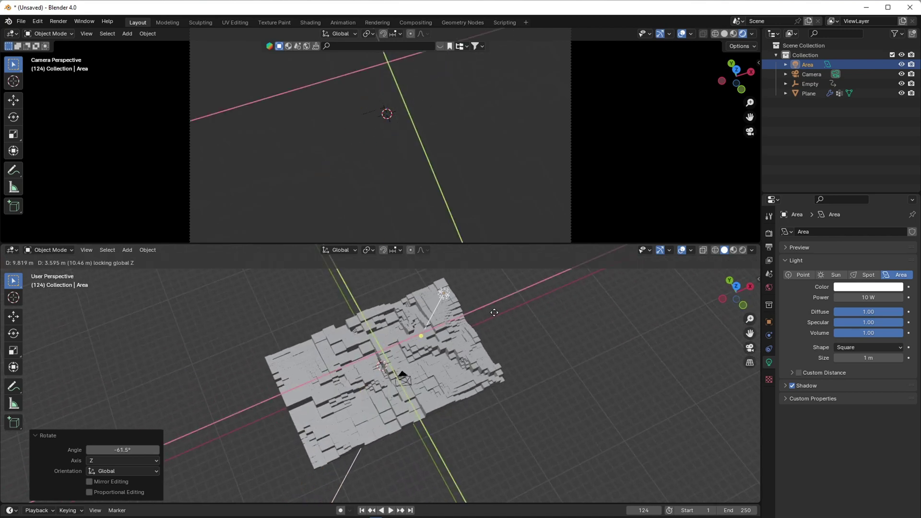
left_click(494, 313)
Set the area light's size to 6.35 m and its power to 1000 W.
middle_click_drag(492, 311, 509, 302)
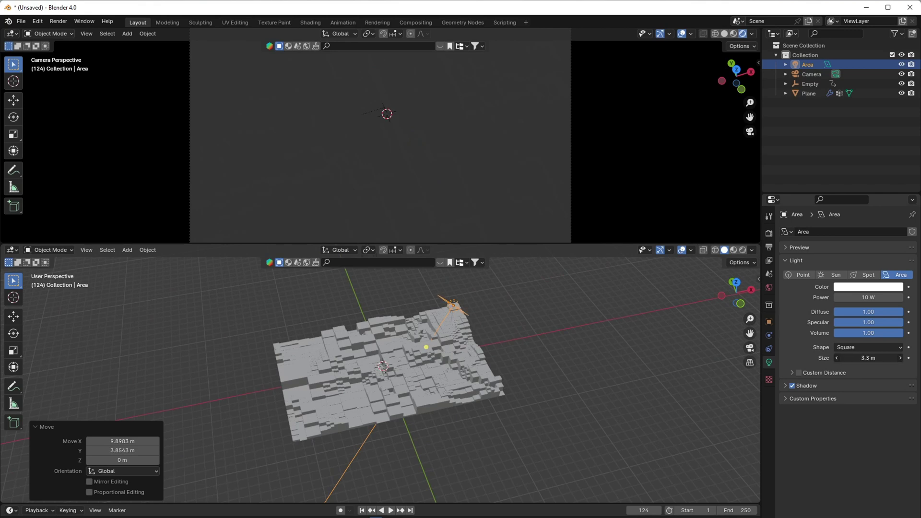
left_click_drag(867, 358, 872, 358)
middle_click_drag(402, 360, 387, 335)
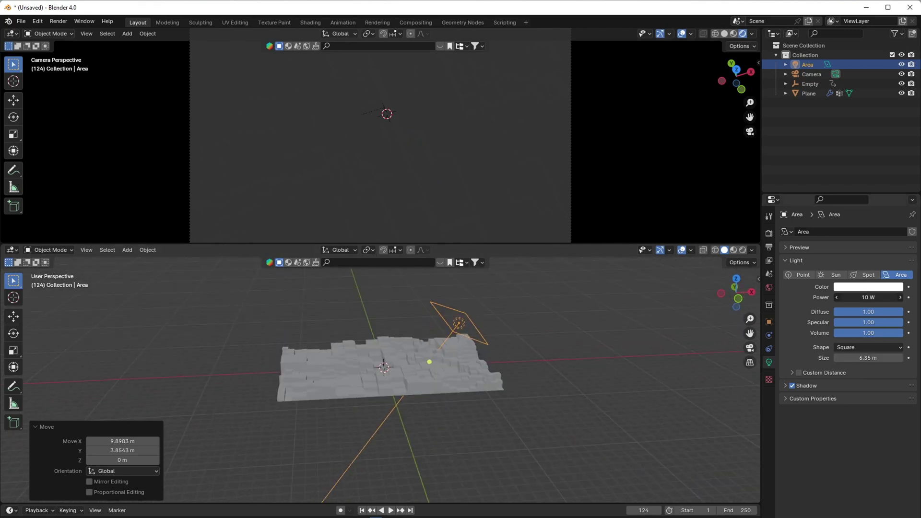
left_click(866, 293)
type("1000")
key("Return")
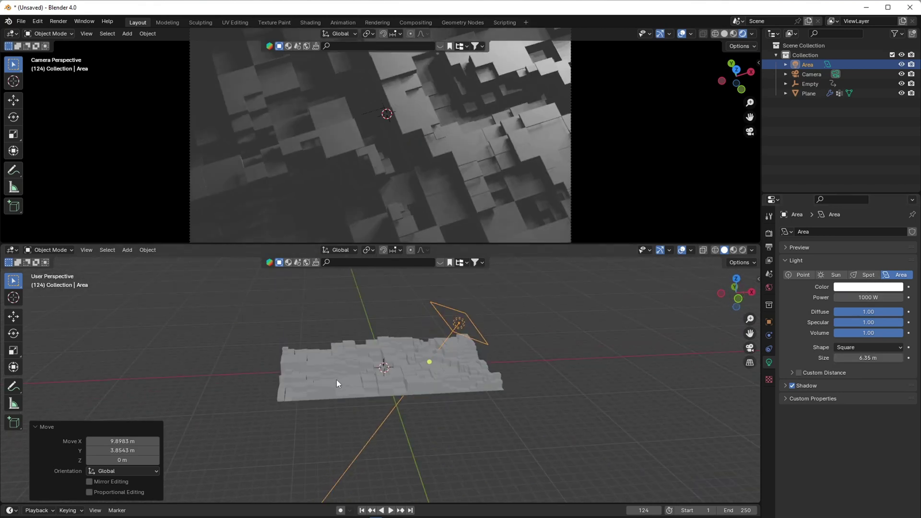
Raise the area light about 3.43 m along Z.
middle_click_drag(336, 379, 424, 404)
scroll(470, 207, "down", 2)
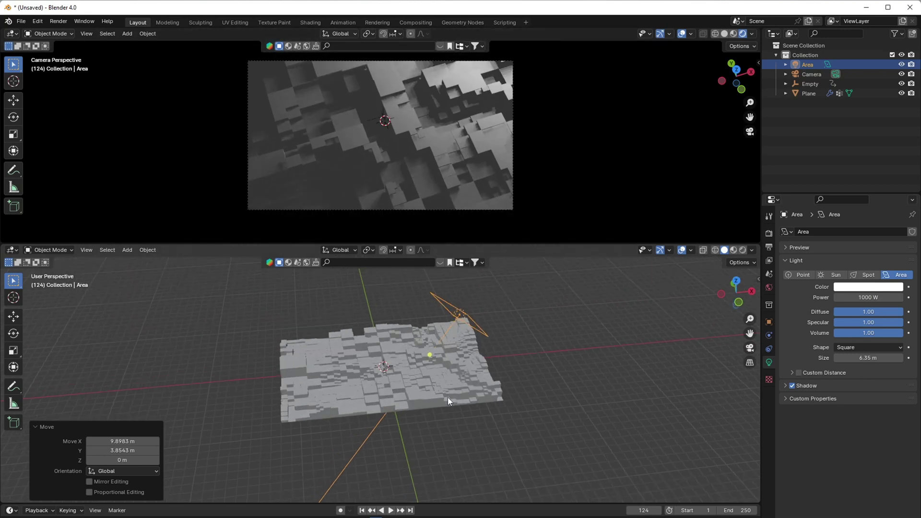
key("g")
key("z")
left_click(502, 349)
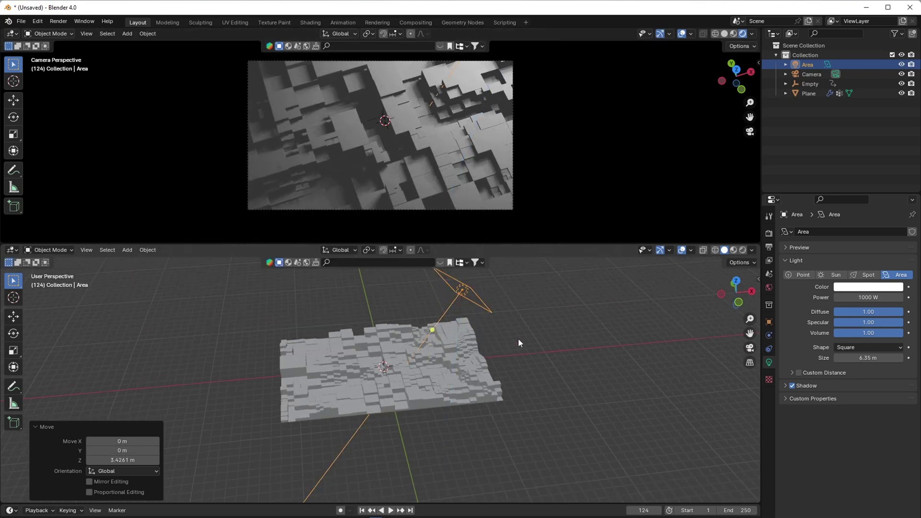
Rotate the area light about -11.7° around its local X and move it about -1.71 m along its local Z.
key("r")
key("x")
key("x")
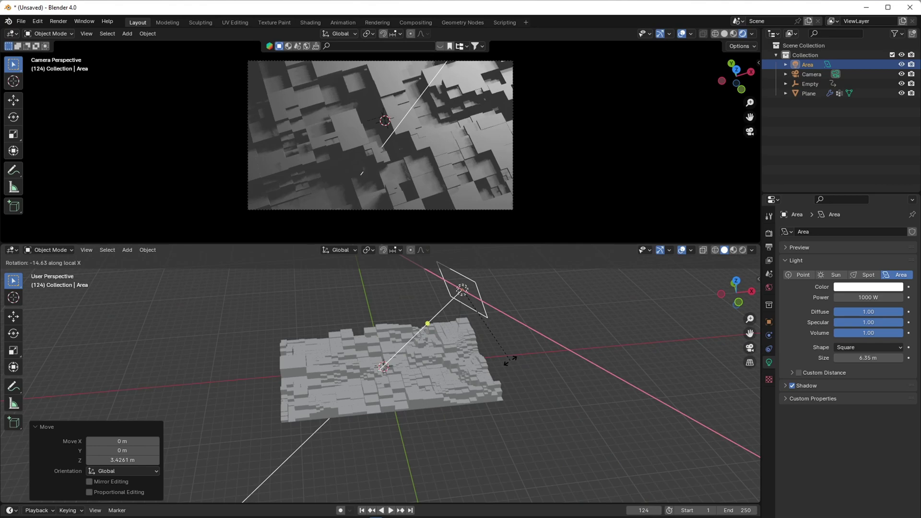
left_click(503, 358)
key("g")
key("z")
key("z")
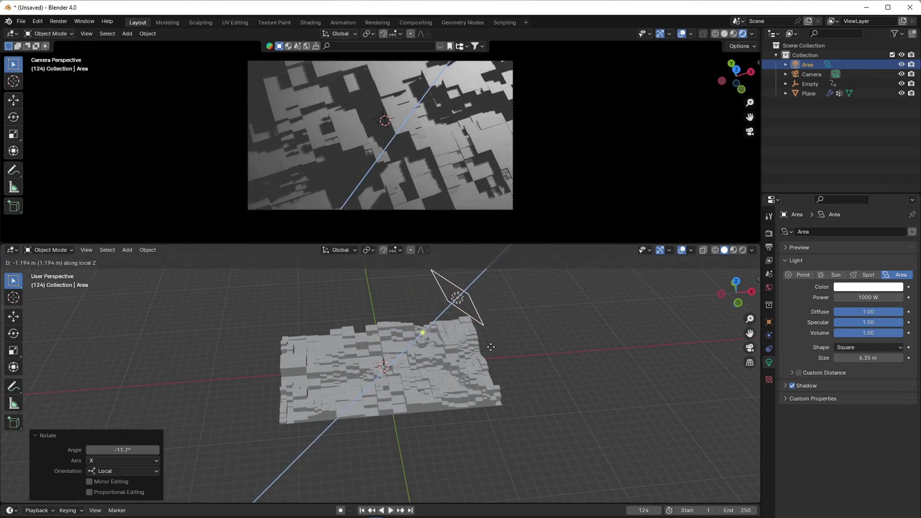
left_click(480, 355)
Enlarge the rendered viewport, change the lower area to a Shader Editor, and create a new material for the plane.
scroll(433, 389, "up", 2)
middle_click_drag(434, 389, 449, 338)
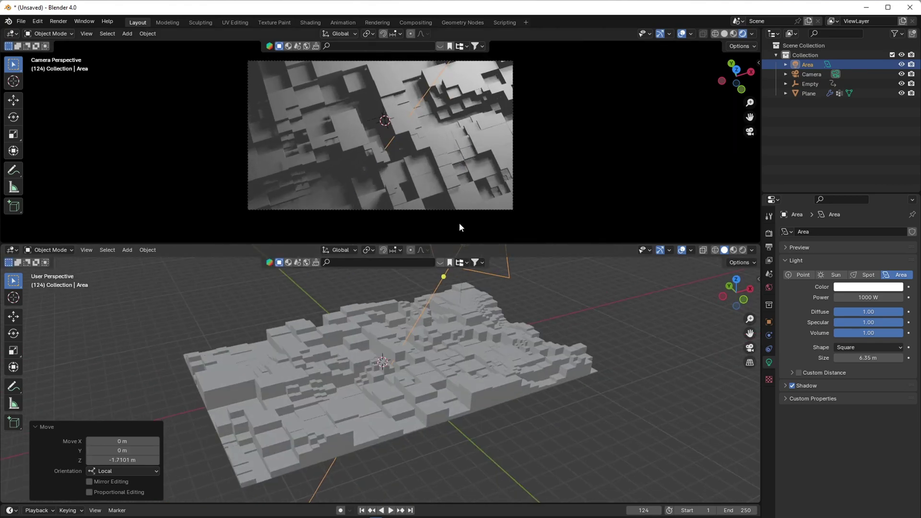
left_click_drag(485, 247, 477, 280)
left_click(12, 285)
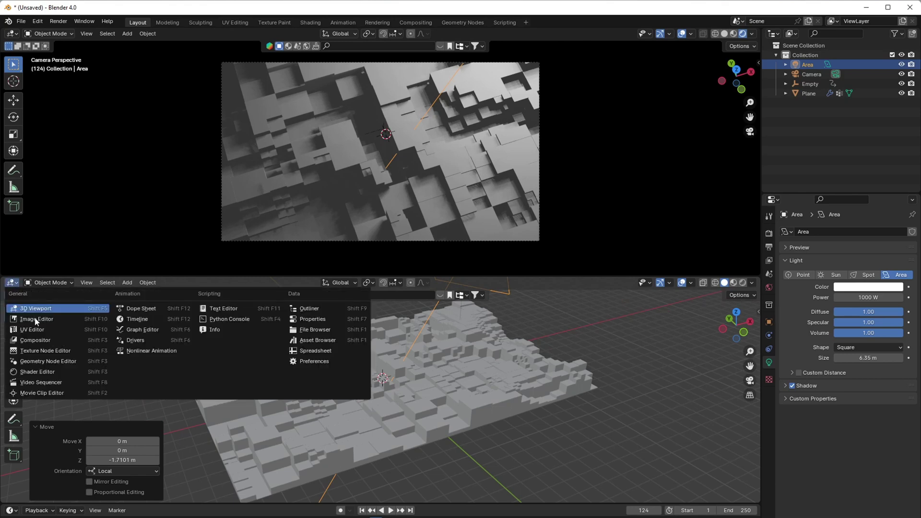
left_click(33, 377)
left_click(384, 216)
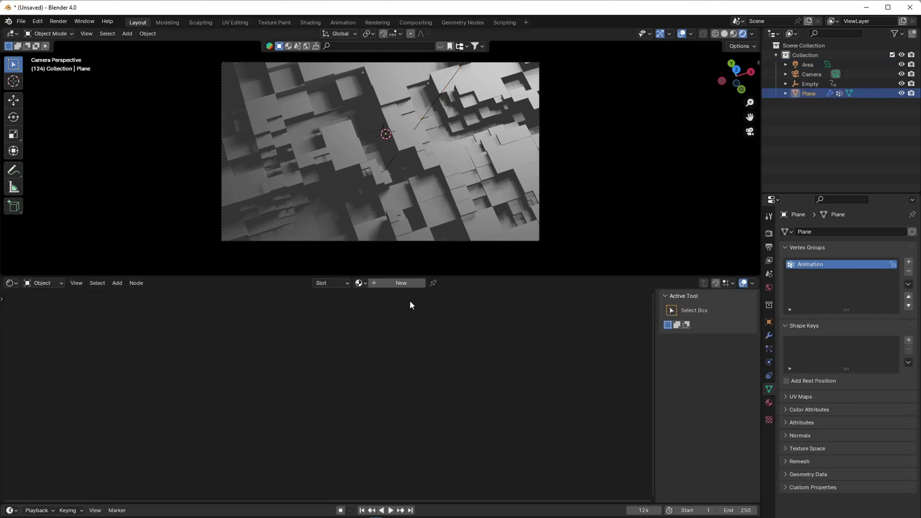
left_click(405, 283)
Set the Principled BSDF's Metallic to 1 and its Roughness to 0.155.
scroll(388, 396, "up", 4)
middle_click_drag(388, 396, 513, 355)
left_click(489, 412)
scroll(489, 412, "up", 4)
middle_click_drag(489, 412, 443, 438)
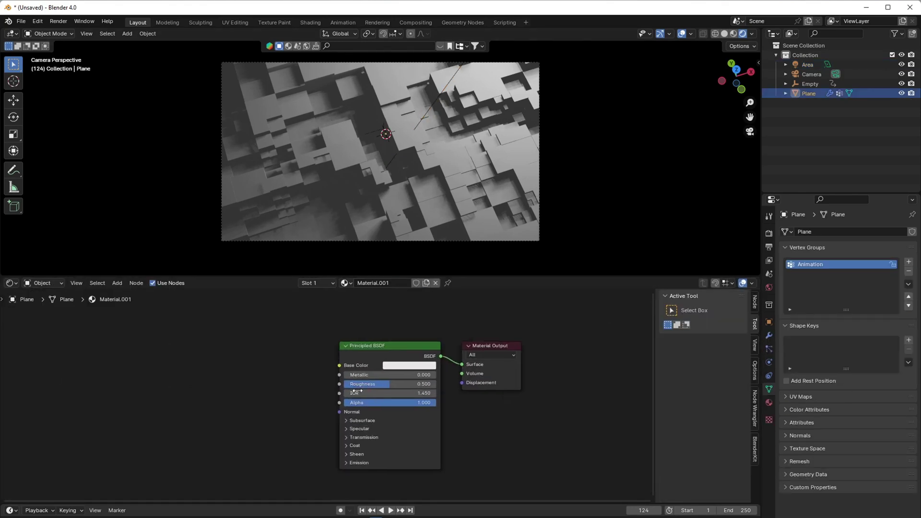
left_click_drag(365, 375, 455, 375)
left_click_drag(390, 384, 367, 384)
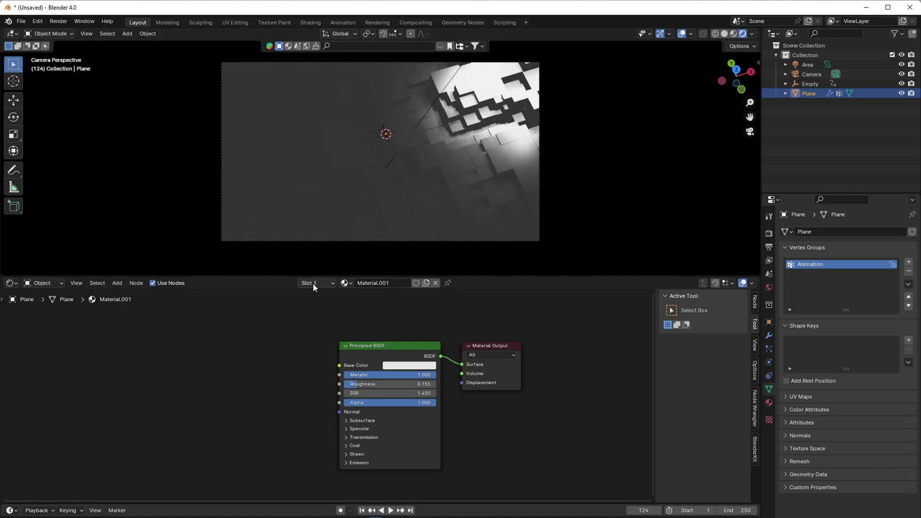
Return the lower area to a 3D viewport and move the area light horizontally about -2.04 m in X and -0.33 m in Y.
left_click(12, 282)
left_click(30, 248)
left_click(439, 101)
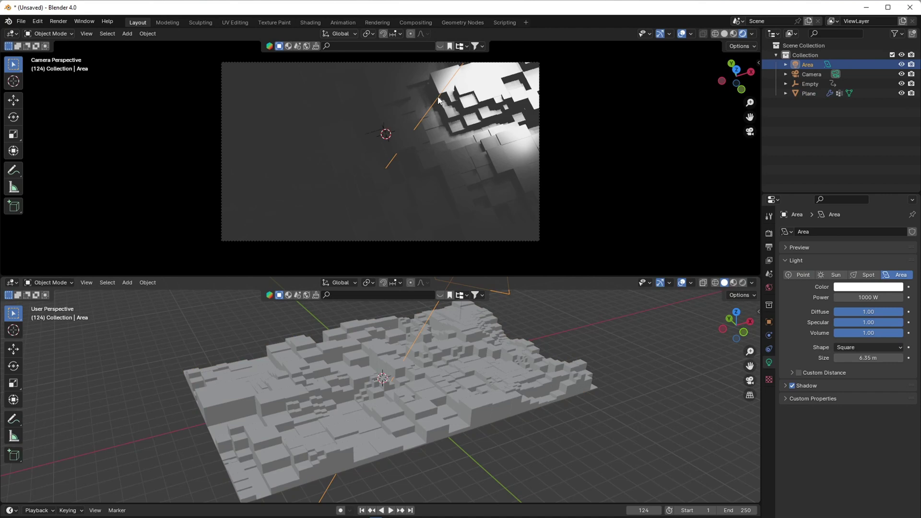
key("g")
key("shift+z")
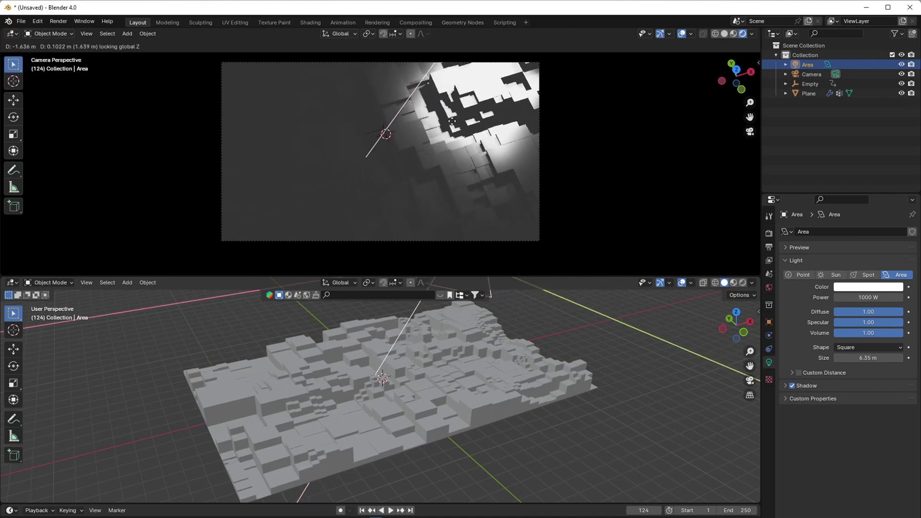
left_click(442, 133)
Move the area light about 1.78 m along X.
scroll(431, 360, "down", 4)
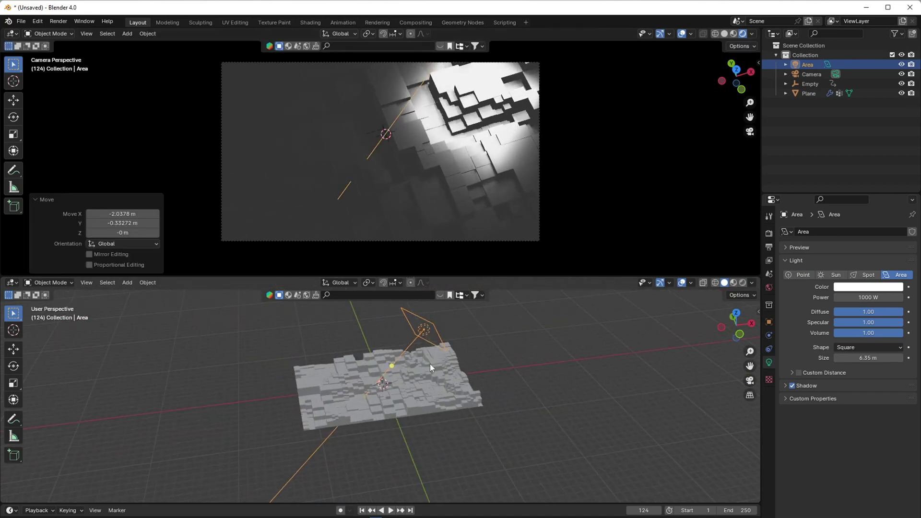
middle_click_drag(430, 363, 417, 399)
mouse_move(459, 374)
middle_mouse_down()
mouse_move(459, 400)
mouse_move(466, 379)
middle_mouse_up()
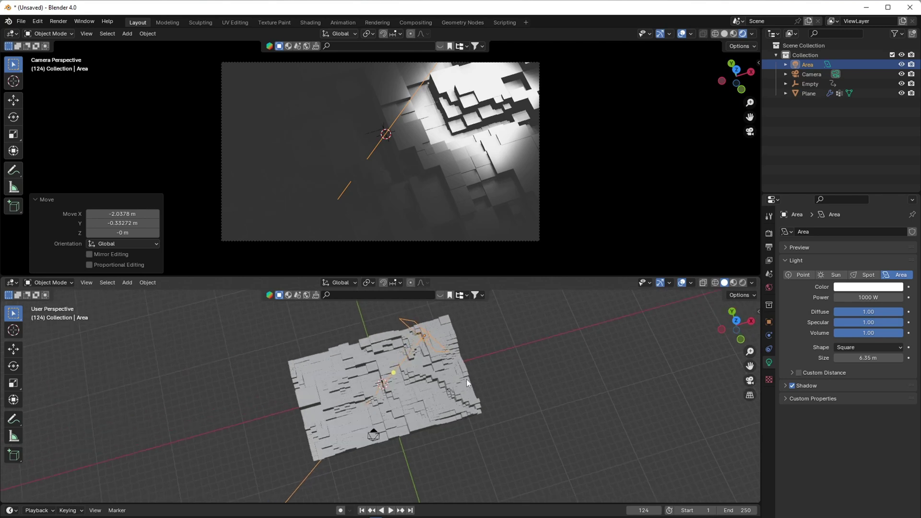
key("g")
key("x")
left_click(472, 378)
In top view, rotate the area light 25° and move it about 3.87 m in X and -1.83 m in Y.
key("KP_7")
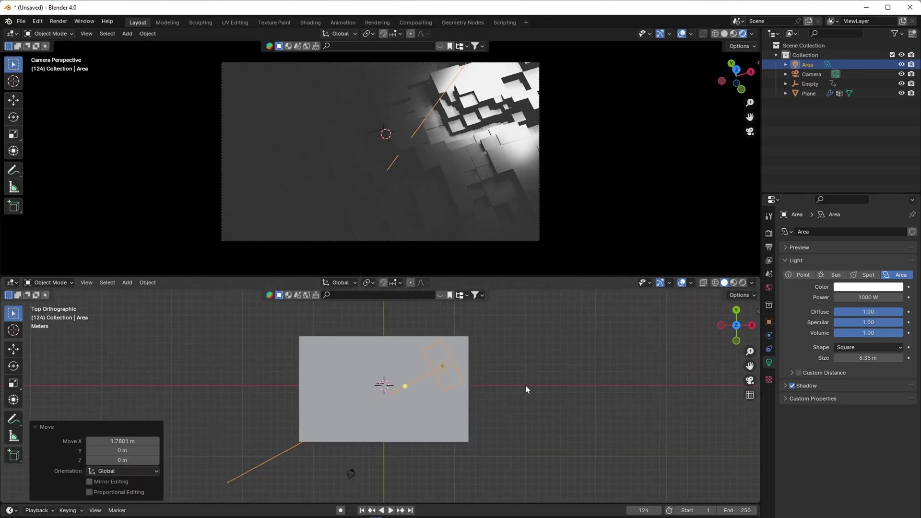
key("r")
left_click(497, 405)
key("g")
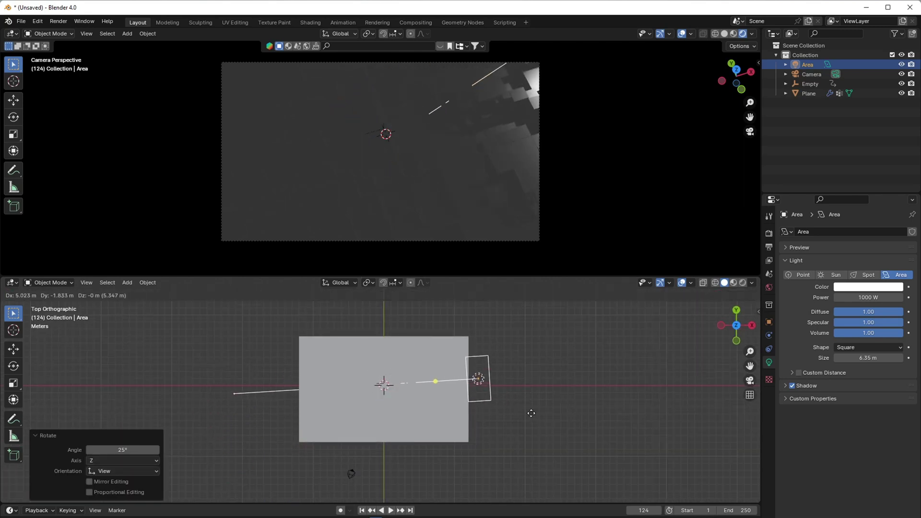
left_click(522, 417)
Move the area light about -3.13 m along X, and lower it slightly along Z.
middle_click_drag(510, 422, 533, 341)
key("g")
key("x")
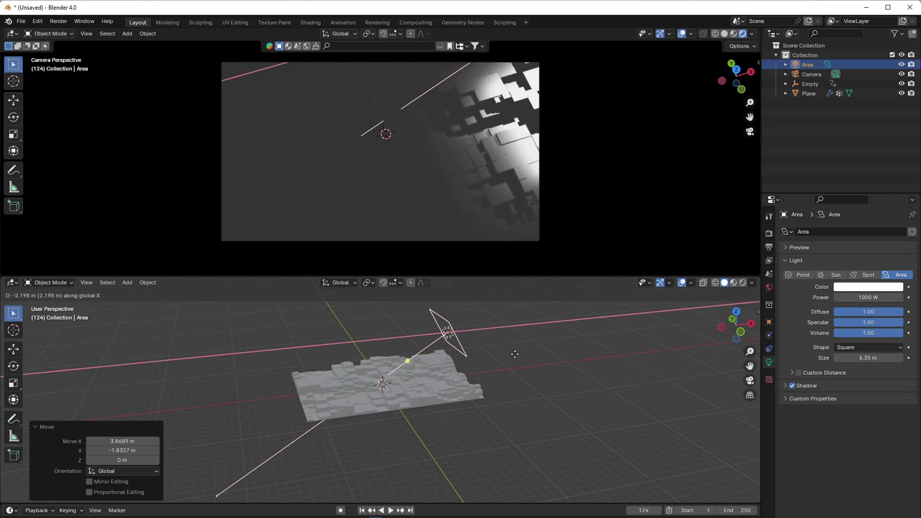
left_click(512, 356)
key("g")
key("z")
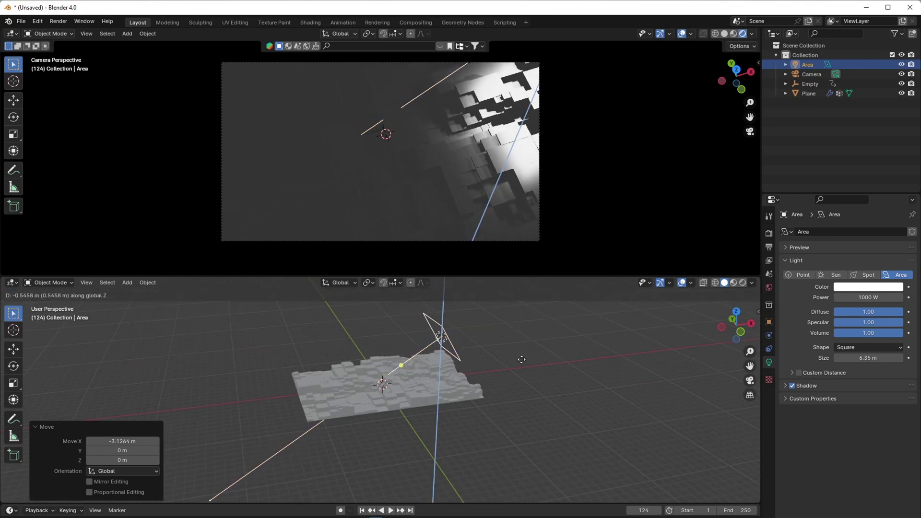
left_click(520, 357)
Add a Bevel modifier to the block plane.
scroll(489, 379, "up", 3)
left_click(431, 426)
scroll(430, 426, "up", 2)
middle_click_drag(430, 426, 444, 391)
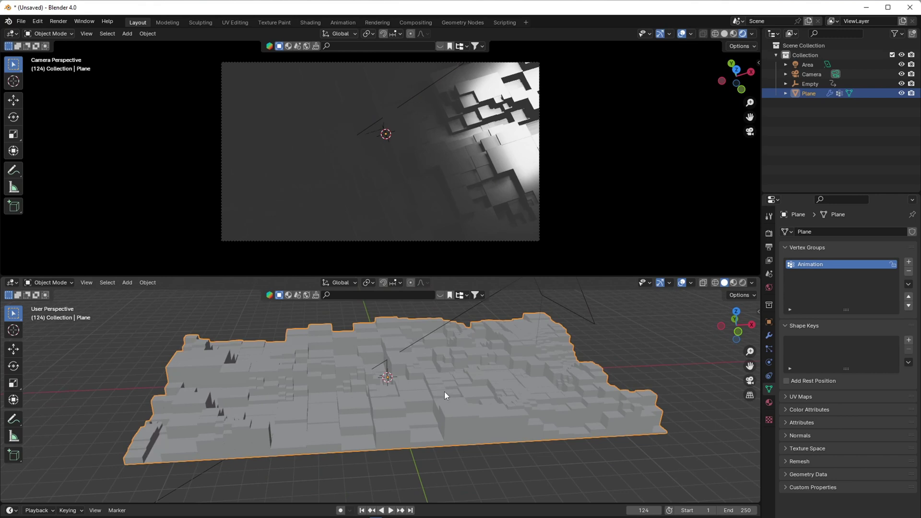
scroll(444, 391, "up", 4)
left_click(768, 335)
left_click(794, 239)
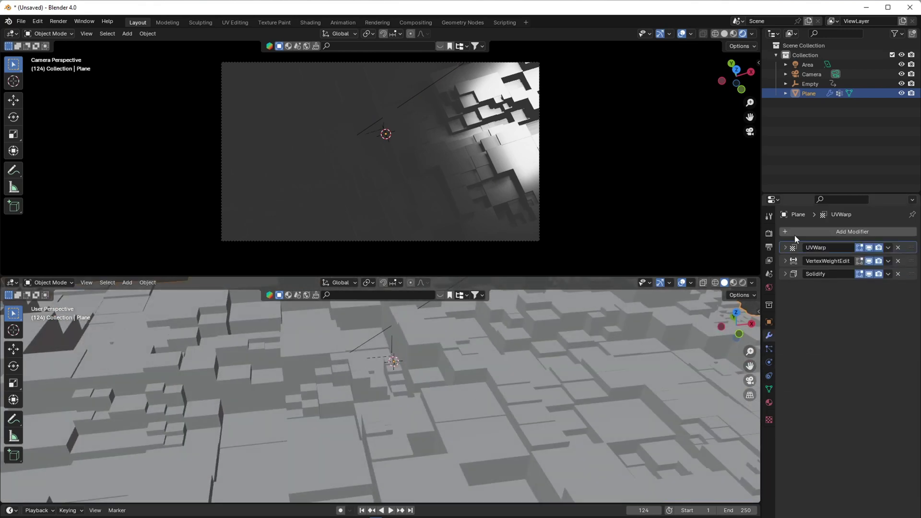
left_click(803, 229)
type("bev")
key("Return")
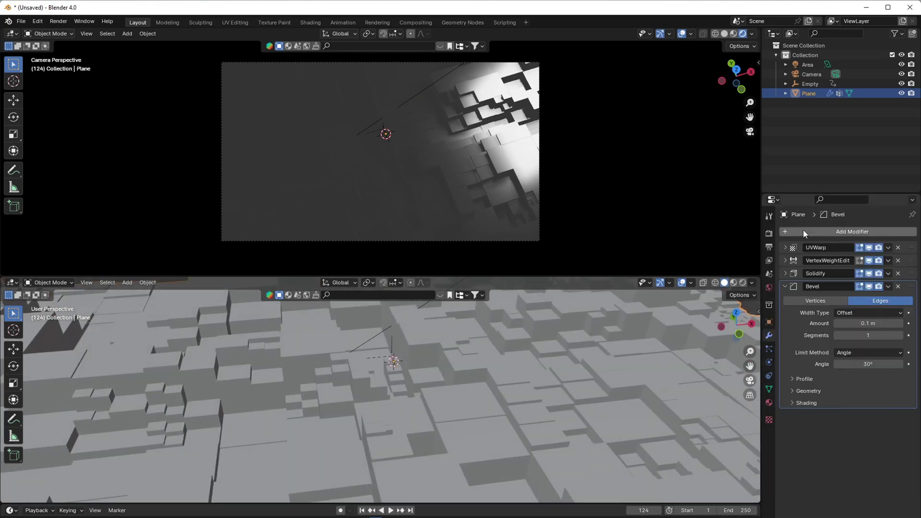
Set the Solidify modifier's vertex group factor to 0.2.
middle_click_drag(476, 418, 462, 357)
scroll(461, 381, "up", 3)
left_click(784, 273)
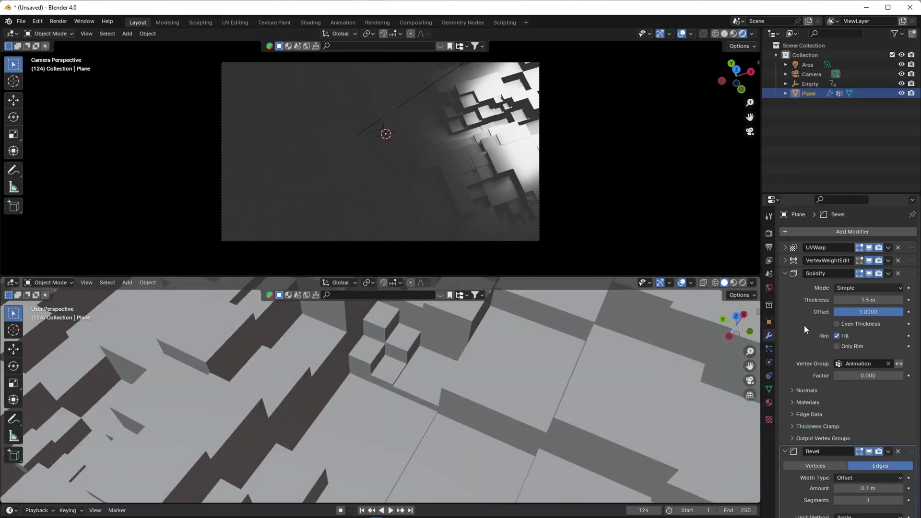
type(".2")
key("Return")
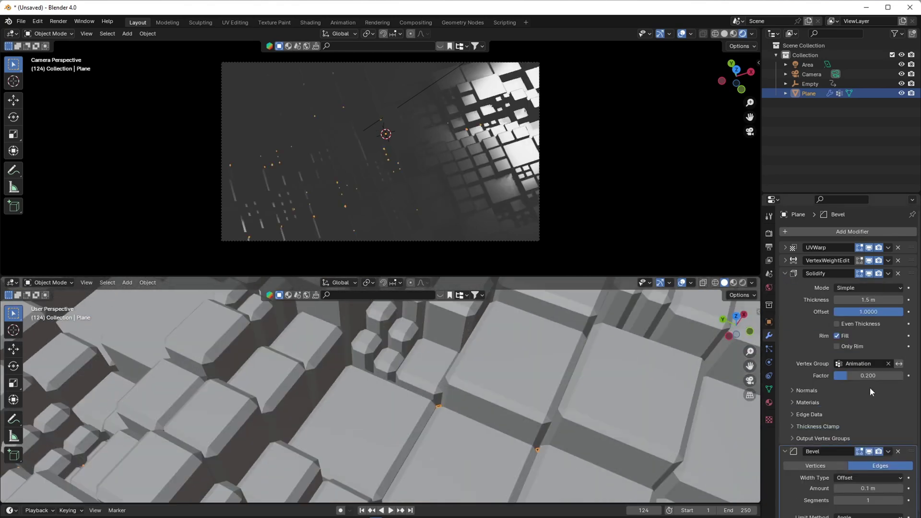
Set the Bevel modifier's amount to 0.03 m and its segments to 3.
scroll(522, 422, "down", 8)
middle_click_drag(522, 422, 462, 407)
scroll(473, 396, "up", 4)
scroll(462, 407, "up", 4)
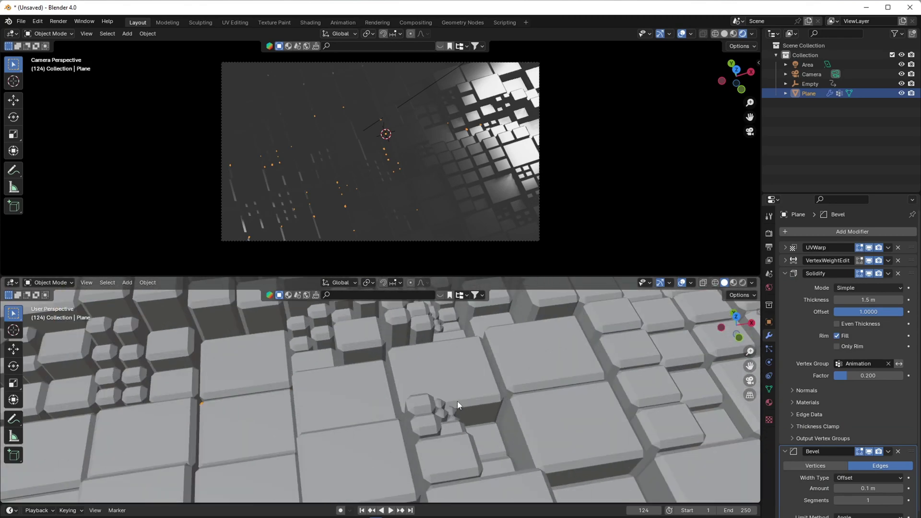
key("Return")
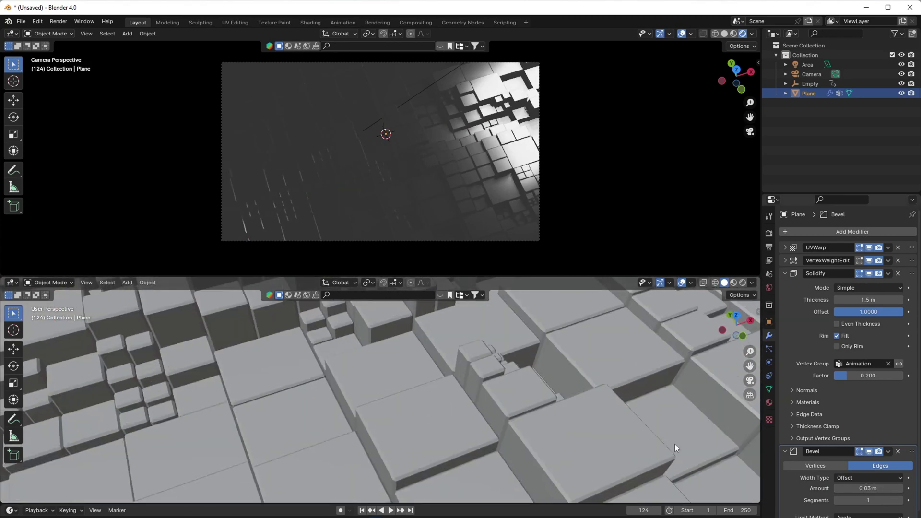
scroll(475, 360, "down", 5)
middle_click_drag(472, 358, 467, 344)
left_click(900, 501)
left_click(899, 502)
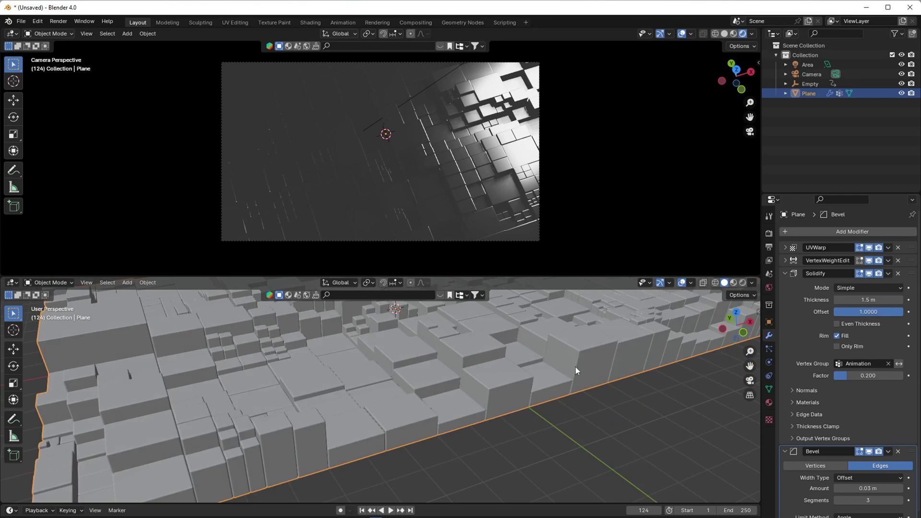
Increase the Bevel modifier's amount to 0.4 m.
scroll(553, 390, "up", 6)
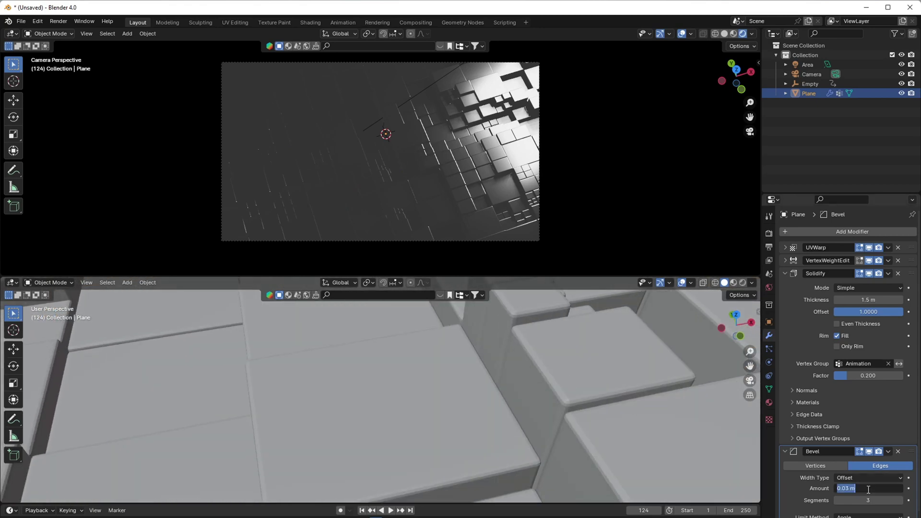
type(".4")
key("Return")
scroll(531, 427, "down", 8)
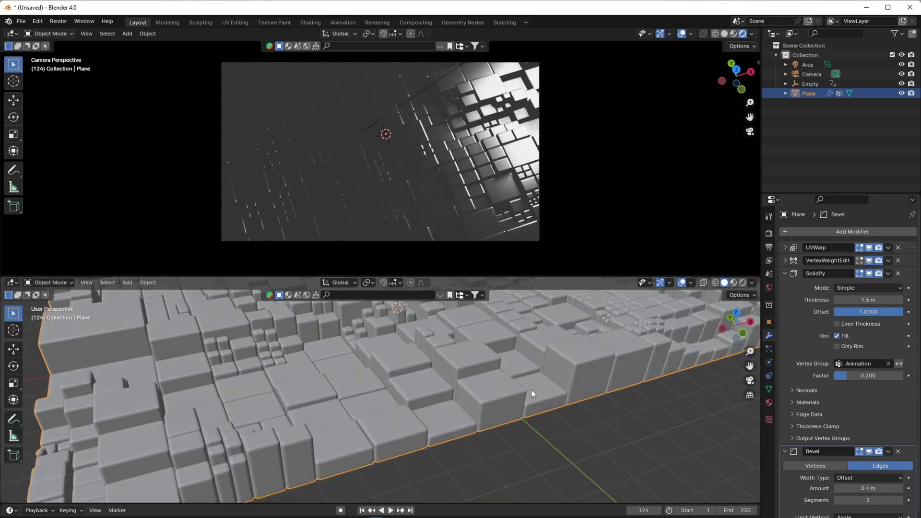
Shade the block plane smooth with Auto Smooth at 30°.
scroll(498, 390, "up", 3)
right_click(461, 373)
left_click(459, 372)
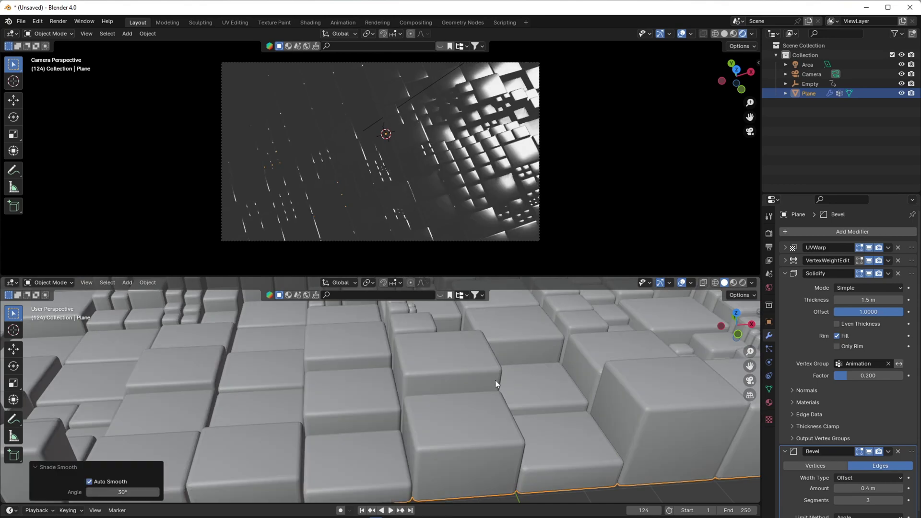
Enable Harden Normals in the Bevel modifier's shading options.
middle_click_drag(495, 381, 508, 401)
scroll(508, 402, "down", 4)
scroll(508, 402, "down", 4)
scroll(787, 425, "down", 2)
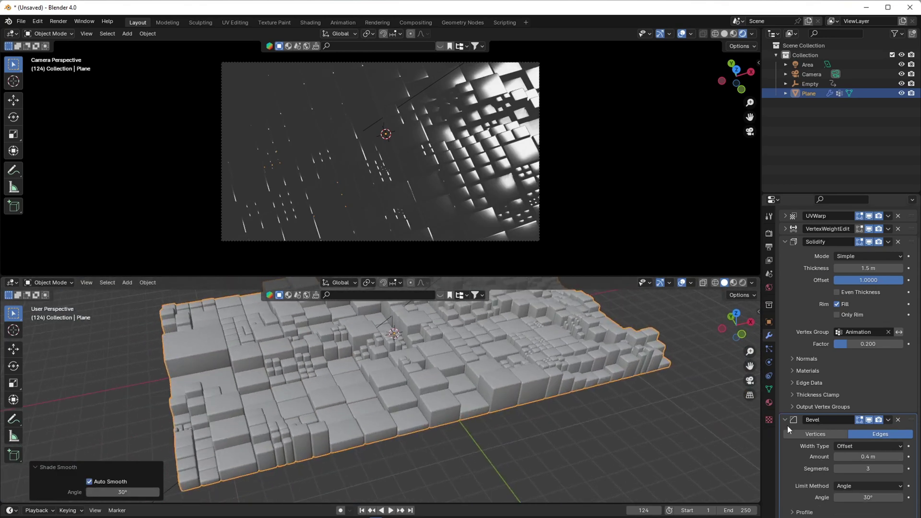
left_click(786, 420)
left_click(785, 273)
left_click(784, 286)
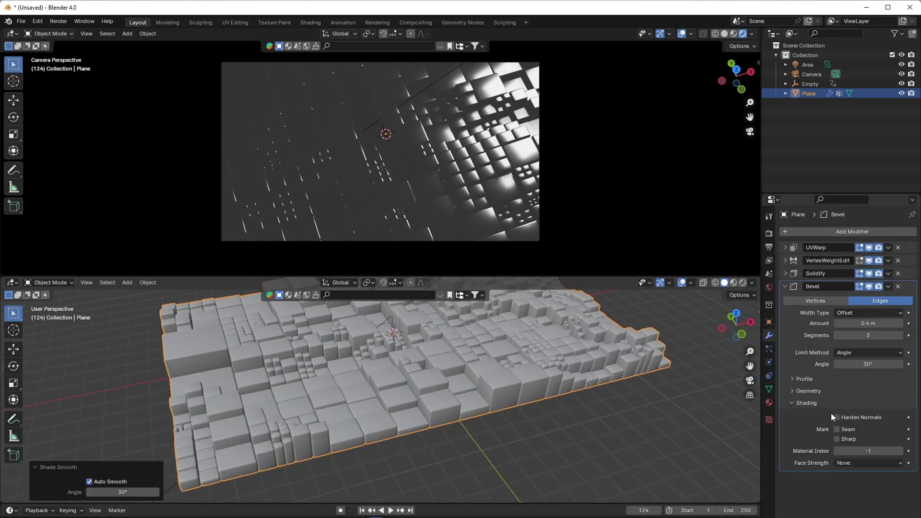
left_click(836, 417)
scroll(551, 394, "up", 5)
middle_click_drag(542, 396, 507, 374)
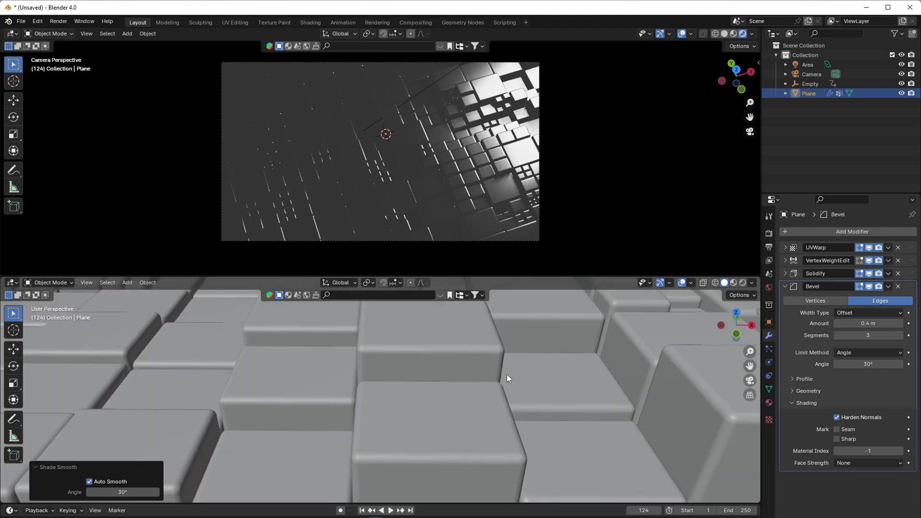
Compare the blocks with the Bevel modifier hidden and shown in the viewport.
scroll(506, 374, "down", 3)
middle_click_drag(432, 317, 441, 447)
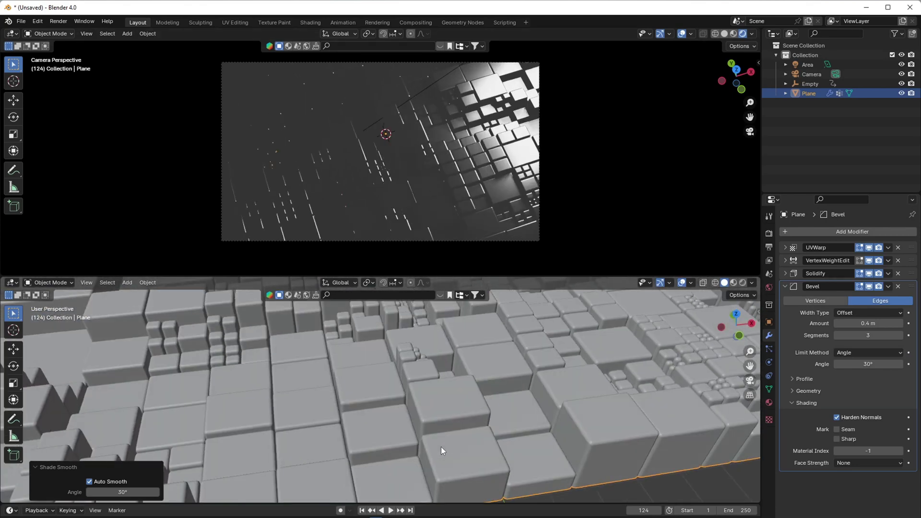
left_click(868, 286)
left_click(868, 286)
left_click(868, 286)
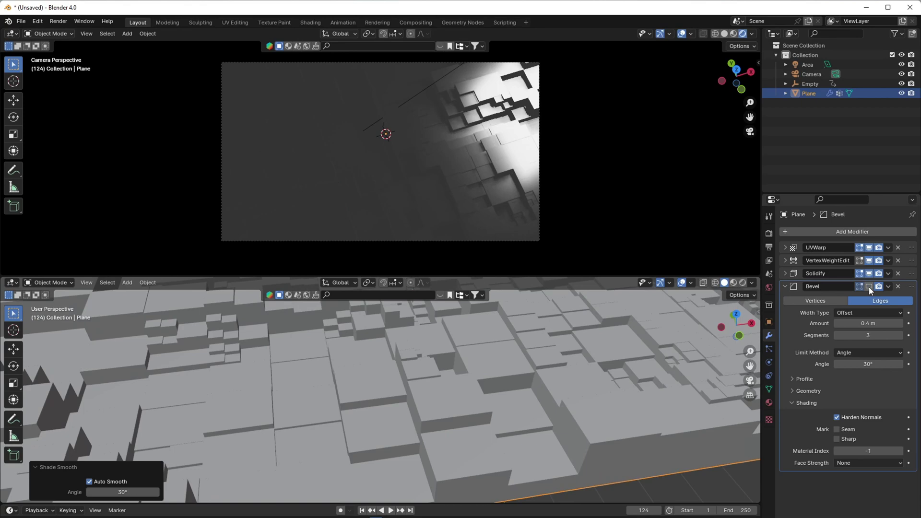
left_click(867, 287)
In top view, duplicate the area light along X toward the opposite side of the plane.
scroll(538, 373, "down", 6)
left_click(11, 282)
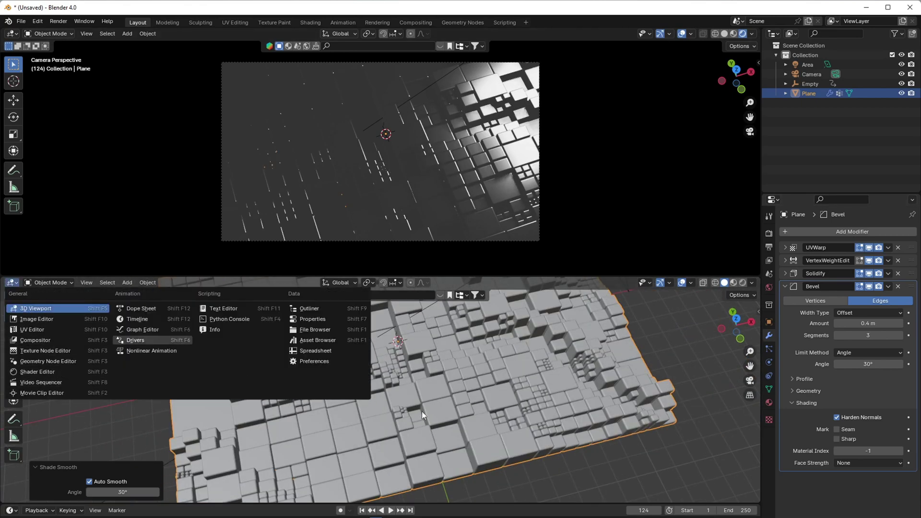
scroll(473, 386, "down", 5)
middle_click_drag(473, 387, 482, 366)
key("KP_7")
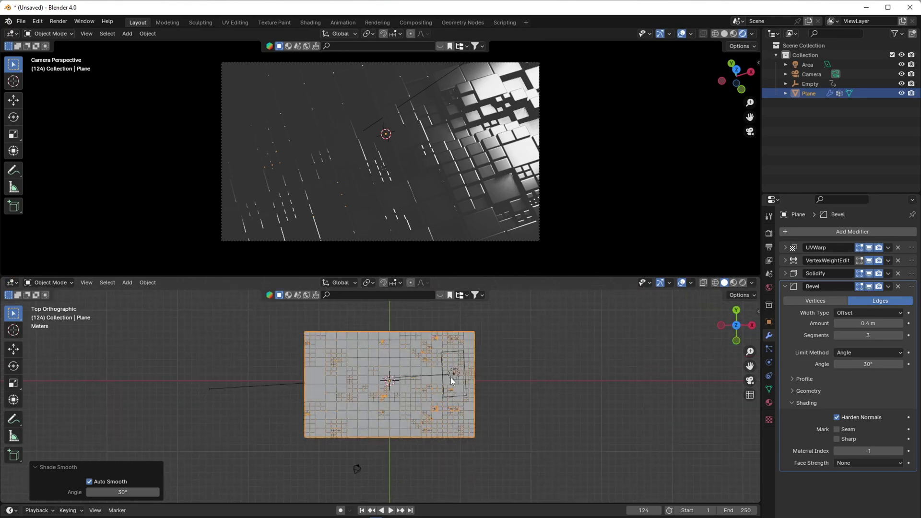
left_click(451, 378)
key("shift+d")
key("x")
left_click(426, 393)
Rotate the duplicated area light to face back across the blocks, and adjust its position along X.
key("r")
left_click(259, 379)
middle_click_drag(335, 418, 357, 361)
key("g")
key("x")
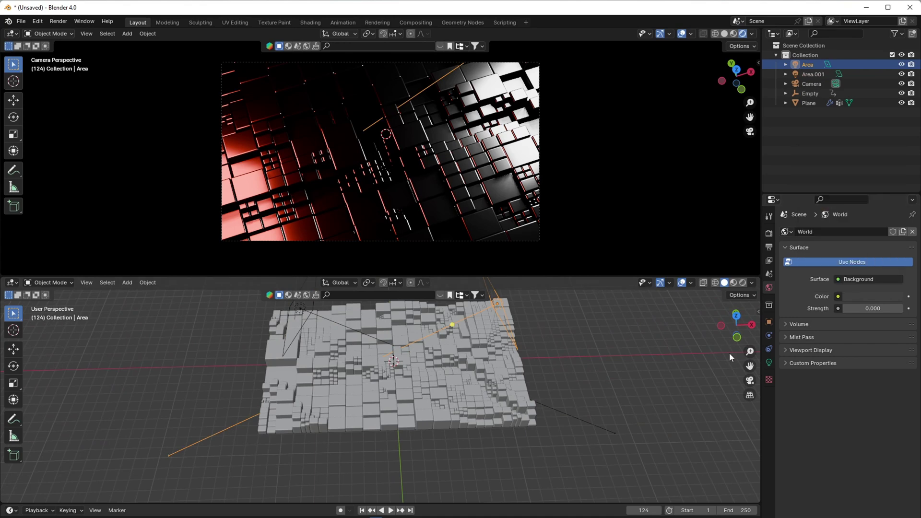
Tint the original area light pale lavender, and duplicate it along Y beyond the plane's far edge in top view.
left_click(769, 363)
left_click(867, 286)
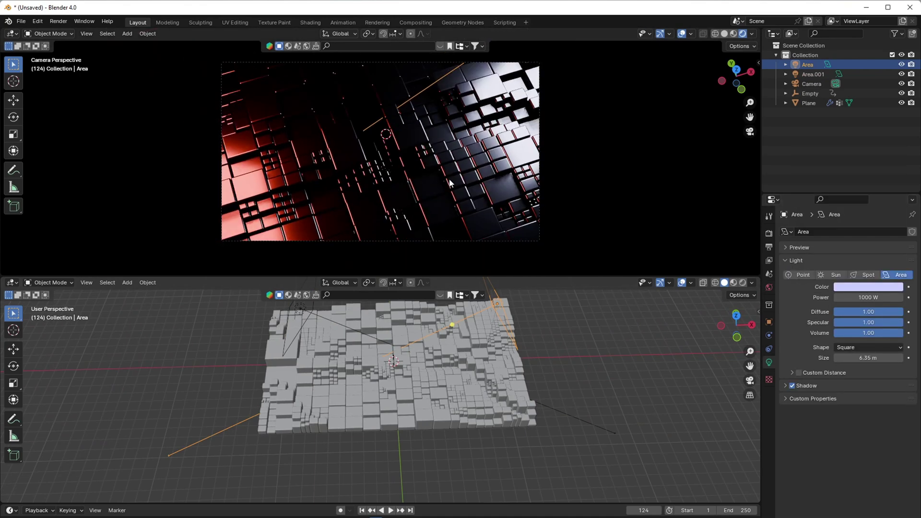
key("KP_7")
key("shift+d")
key("y")
left_click(473, 322)
Rotate the new light -90°, move it about -10.43 m in X and 0.49 m in Y, and color it pale yellow.
key("r")
left_click(485, 471, "ctrl")
key("g")
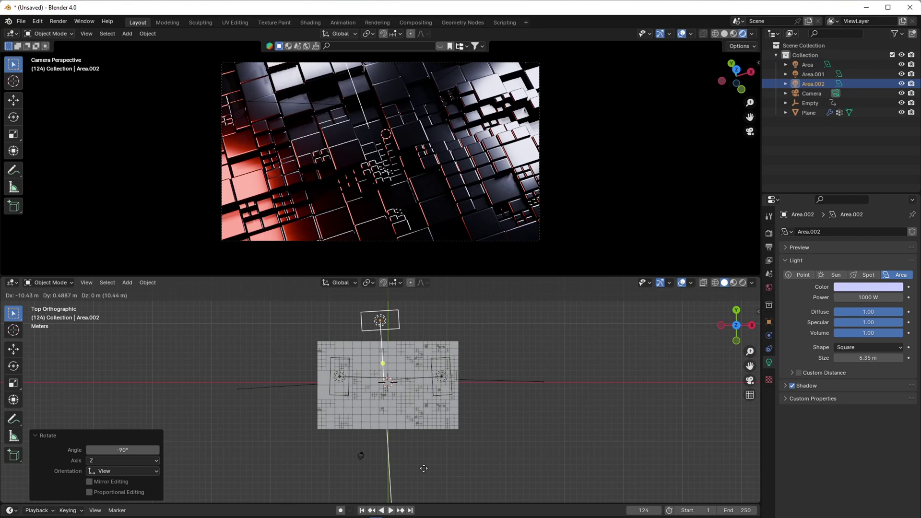
left_click(424, 468)
left_click(868, 287)
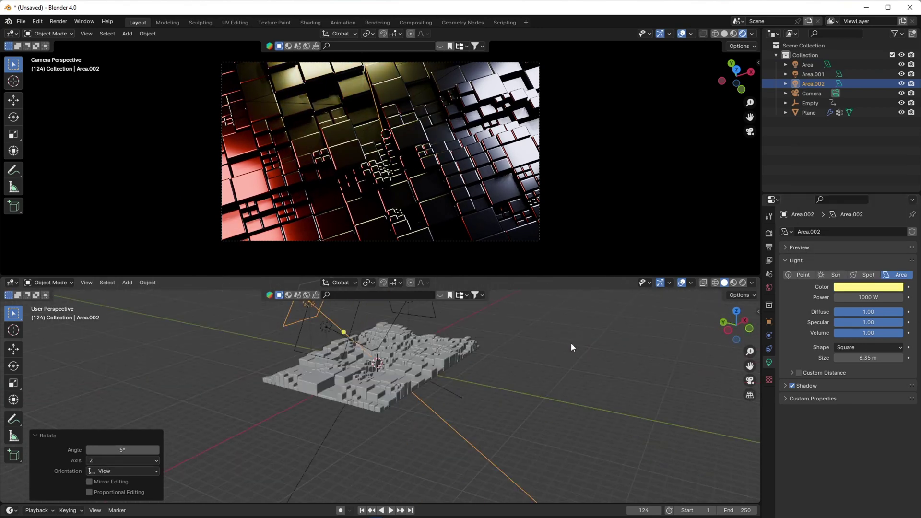
Duplicate the yellow area light with a 180° rotation in top view, and adjust the red light's height along Z.
key("KP_7")
key("shift+d")
type("r180")
key("Return")
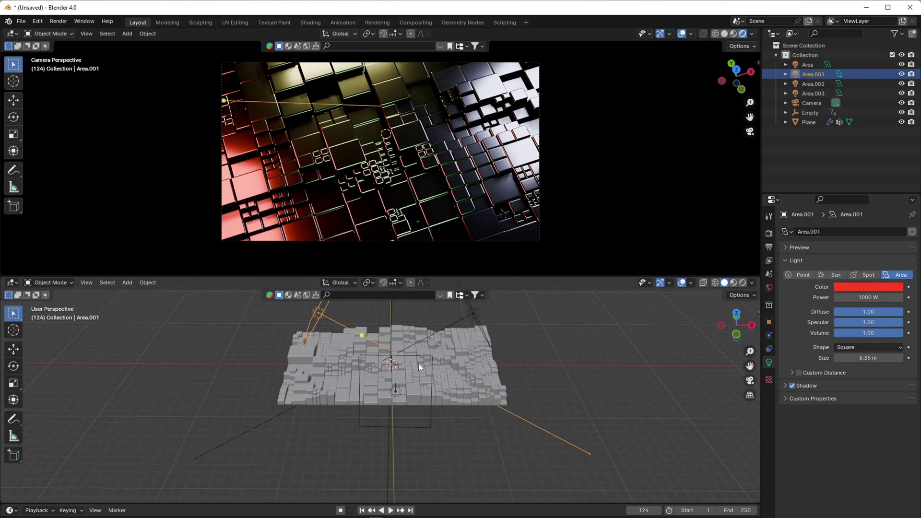
key("g")
key("z")
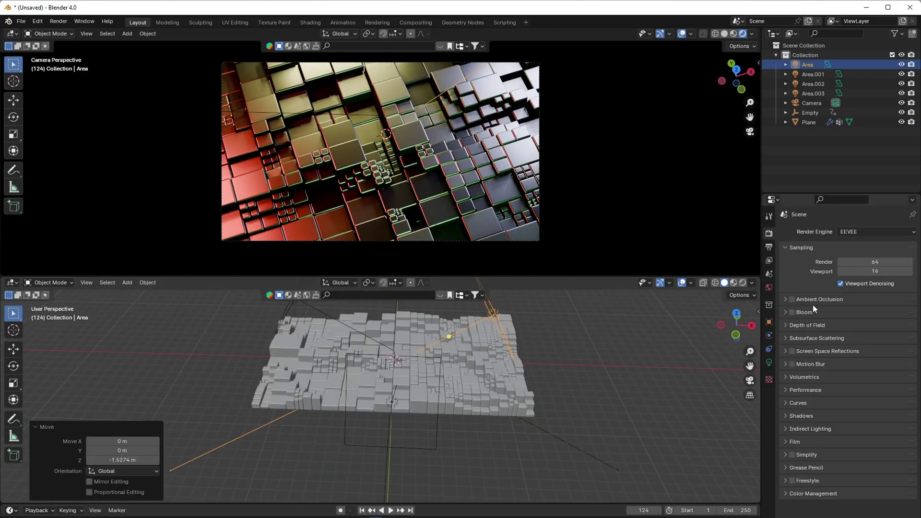
Enable Ambient Occlusion, Bloom and Screen Space Reflections for the EEVEE render.
left_click(792, 299)
left_click(792, 312)
left_click(792, 350)
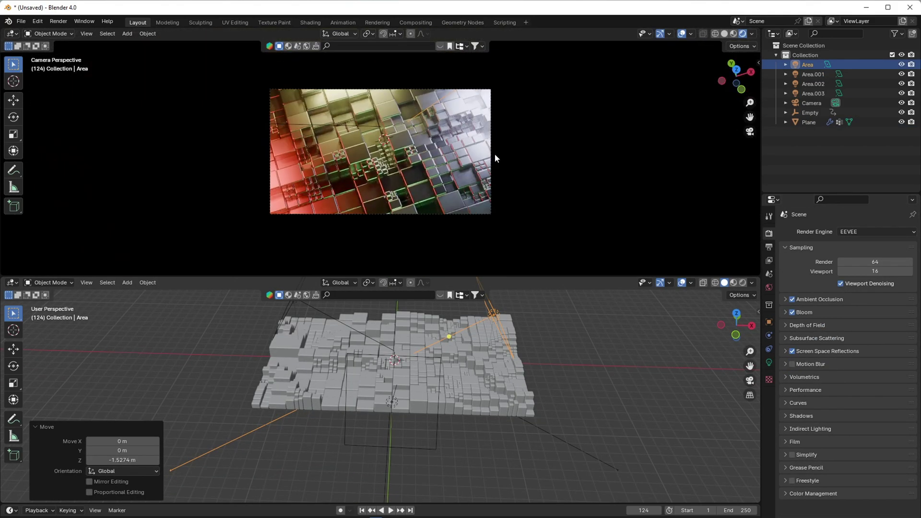
Reposition the area light along X, and adjust its height along Z.
scroll(495, 158, "up", 1)
key("KP_7")
key("g")
key("x")
left_click(692, 357)
key("g")
key("z")
left_click(304, 375)
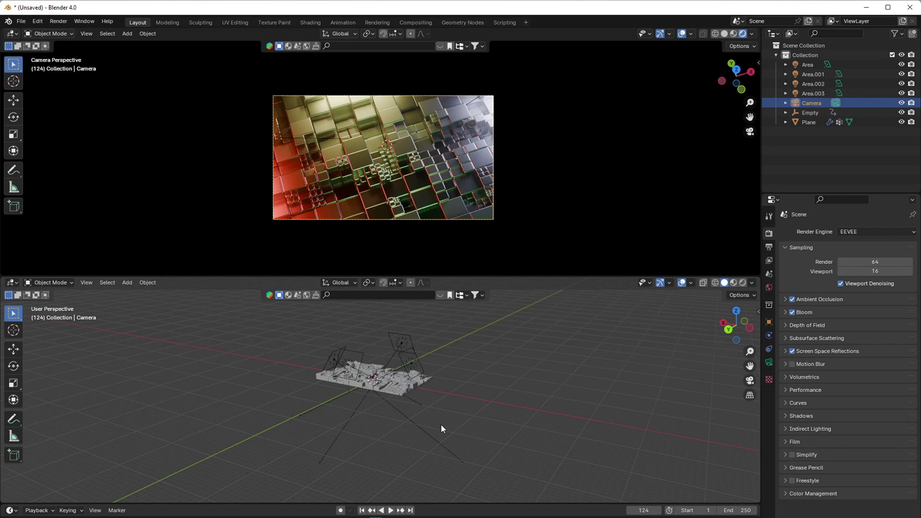
Show the mist range in the camera's viewport display.
scroll(441, 424, "down", 1)
left_click(768, 362)
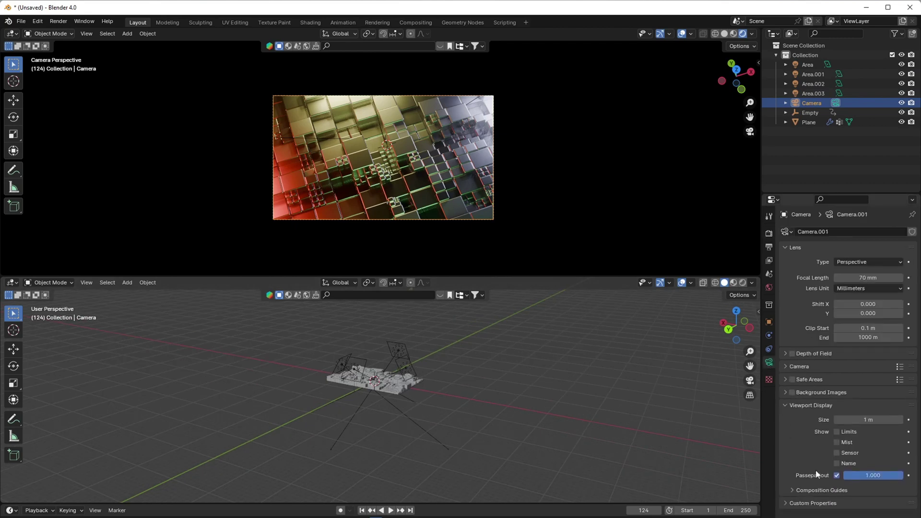
left_click(838, 442)
Set the world's mist pass start to 22 m and its depth to 10 m.
mouse_move(402, 425)
middle_mouse_down()
mouse_move(425, 403)
mouse_move(403, 421)
middle_mouse_up()
left_click(768, 287)
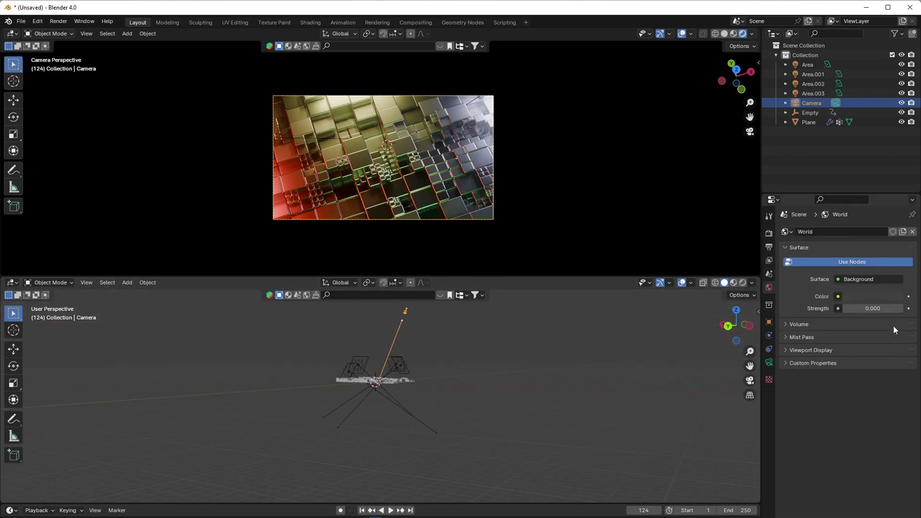
middle_click_drag(493, 420, 463, 425)
left_click(801, 337)
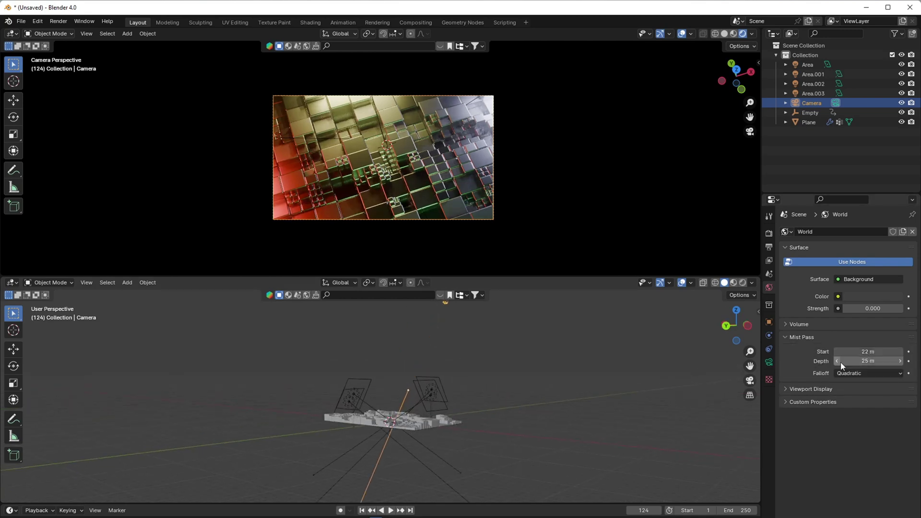
left_click_drag(867, 360, 801, 361)
middle_click_drag(274, 439, 433, 417)
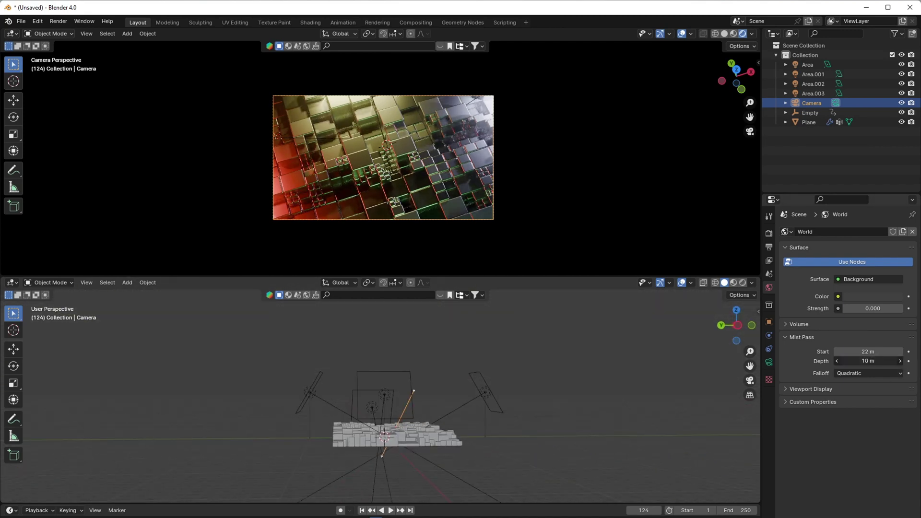
Enable the Mist data pass for the view layer.
middle_click_drag(432, 454, 442, 490)
scroll(442, 490, "up", 3)
left_click(767, 260)
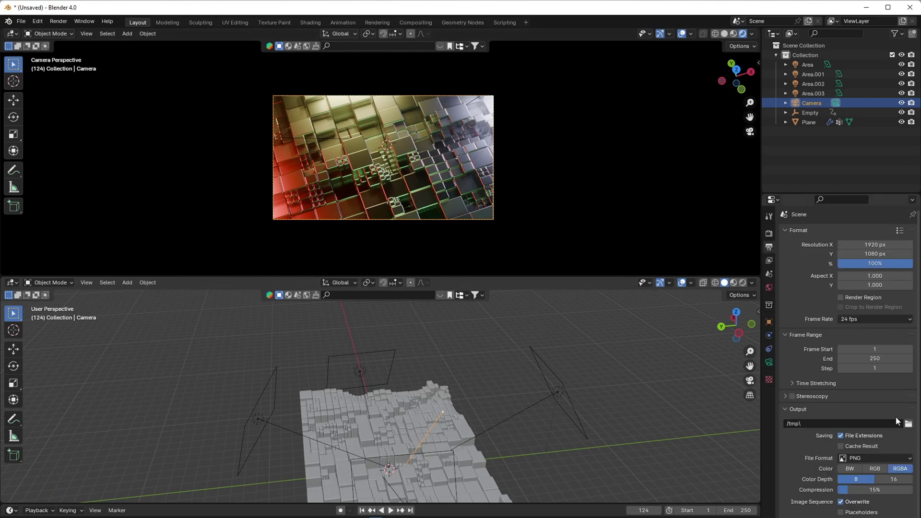
middle_click_drag(689, 375, 903, 294)
middle_click_drag(738, 346, 757, 268)
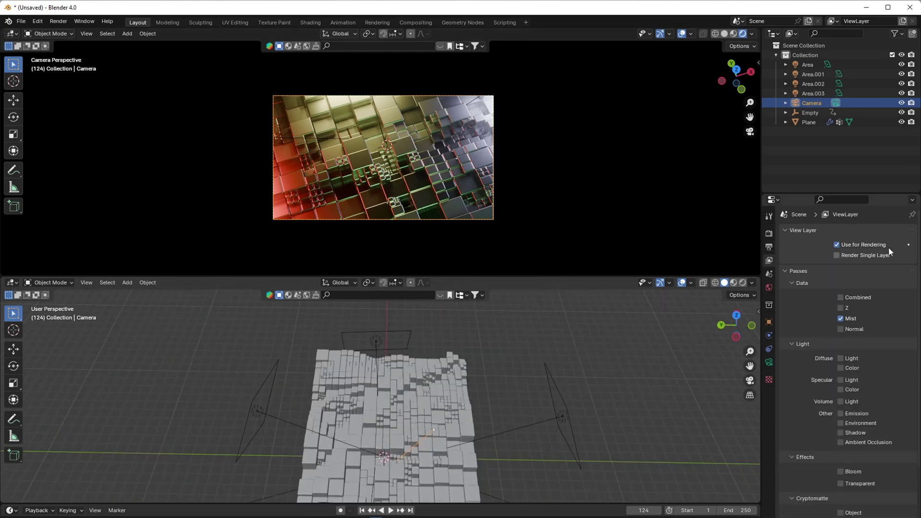
Set the scene's color management to the Filmic view transform with the High Contrast look.
left_click(768, 233)
scroll(815, 484, "down", 3)
left_click(855, 475)
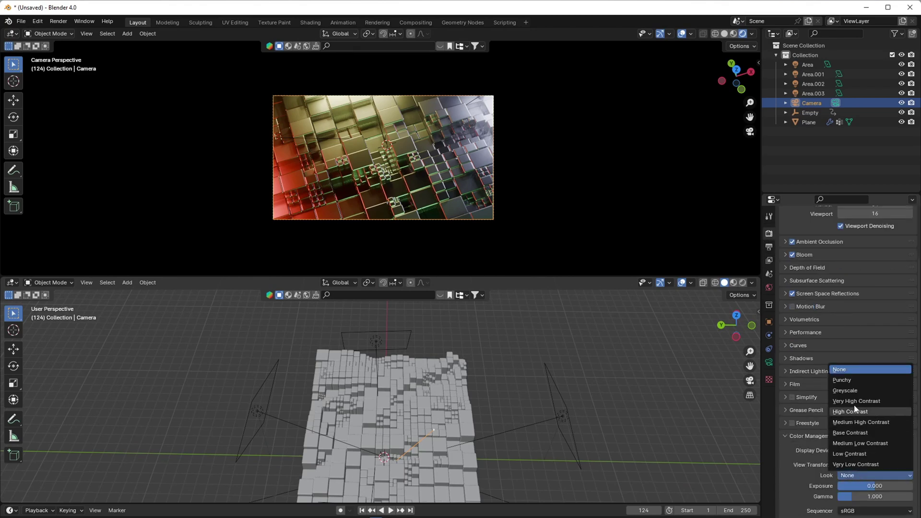
left_click(827, 412)
scroll(511, 248, "up", 2)
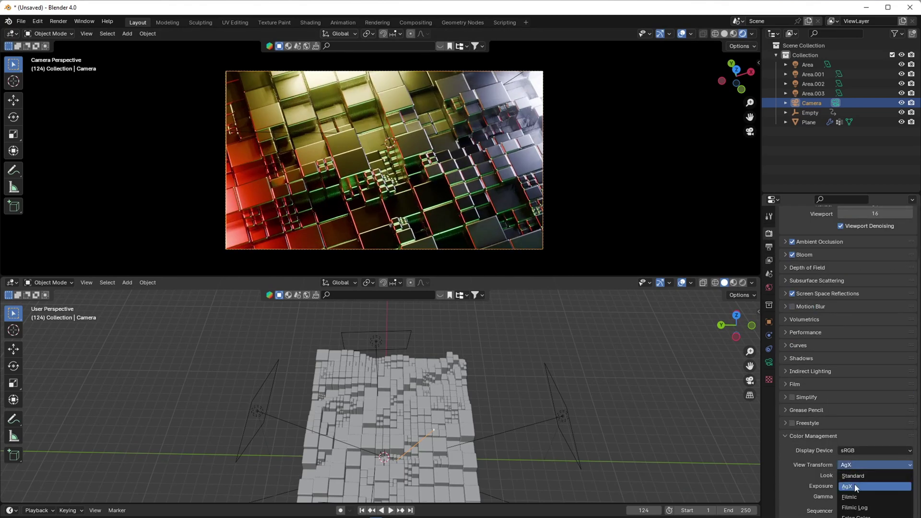
scroll(582, 254, "up", 1)
scroll(405, 164, "down", 2)
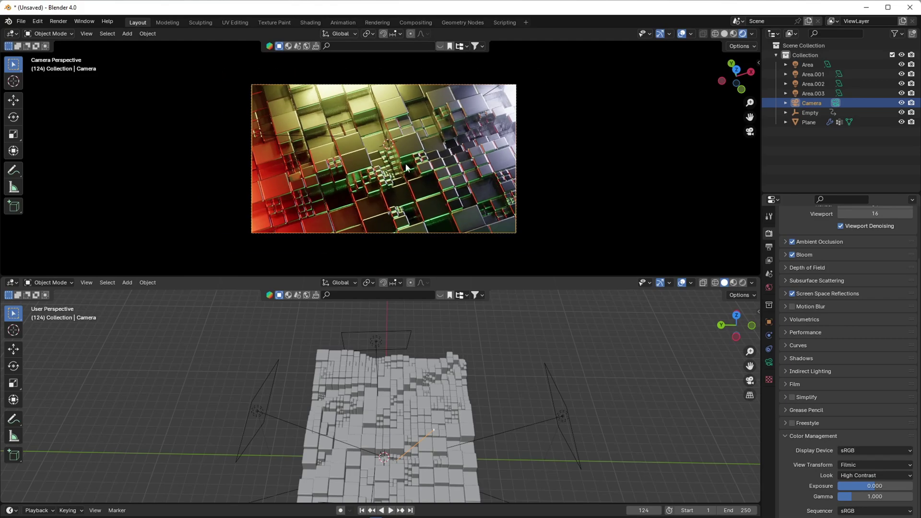
Render the current frame, inspect the result up close, and minimize the render window.
key("F12")
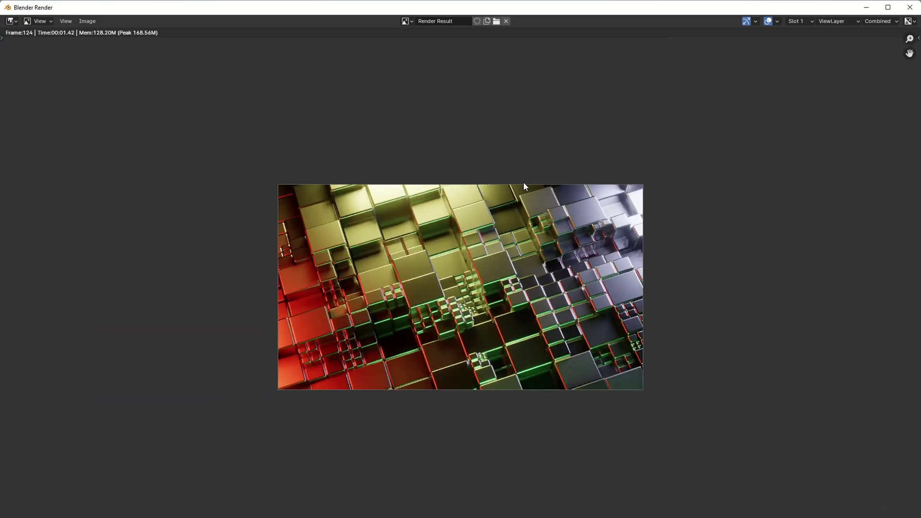
scroll(523, 182, "up", 3)
left_click(866, 8)
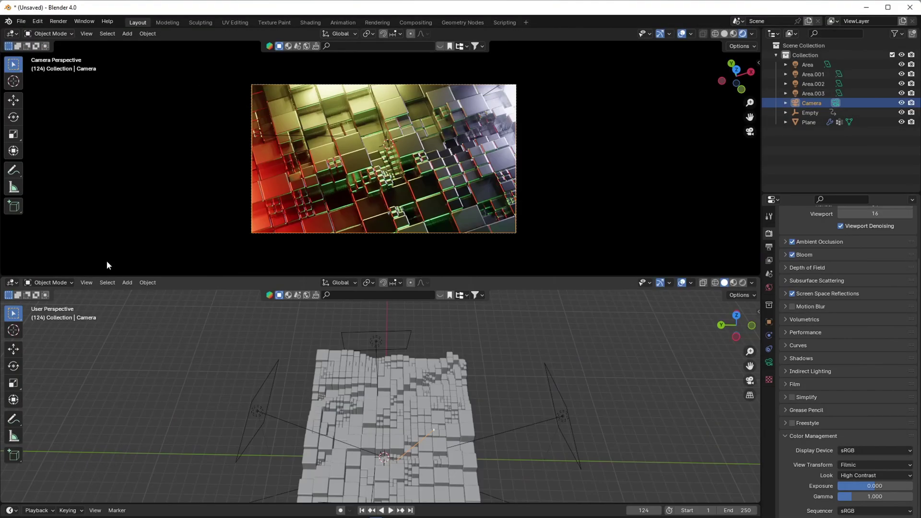
Turn the solid-view viewport into a Compositor with nodes enabled, and the camera viewport into an Image Editor showing the Render Result.
left_click(12, 282)
left_click(35, 339)
left_click(11, 34)
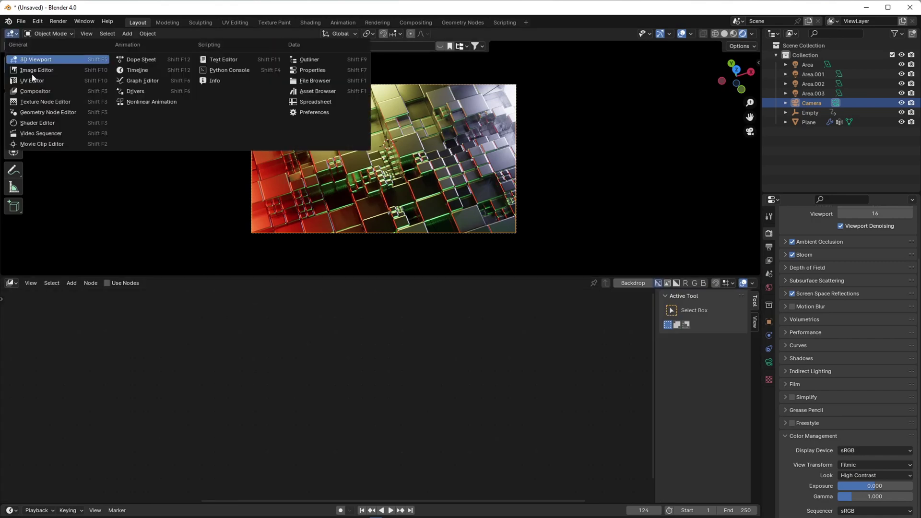
left_click(34, 70)
left_click(343, 35)
left_click(367, 116)
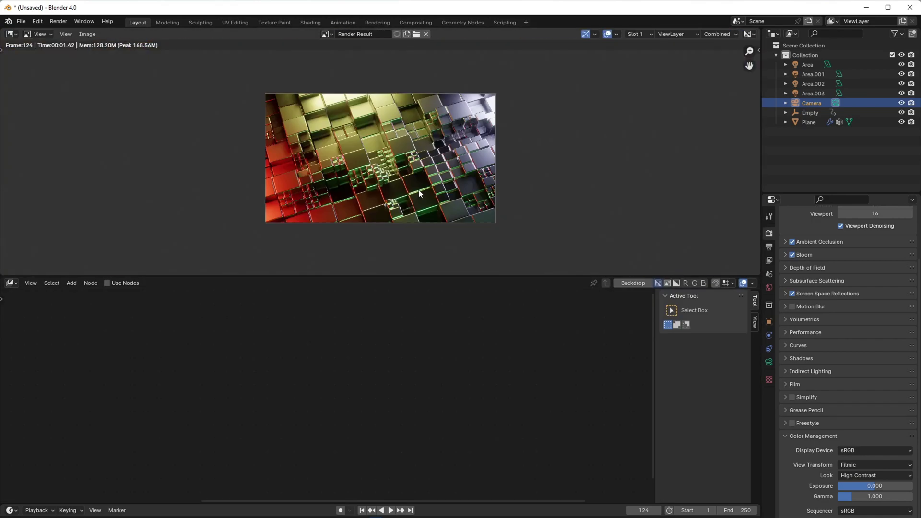
scroll(418, 190, "up", 2)
left_click(115, 283)
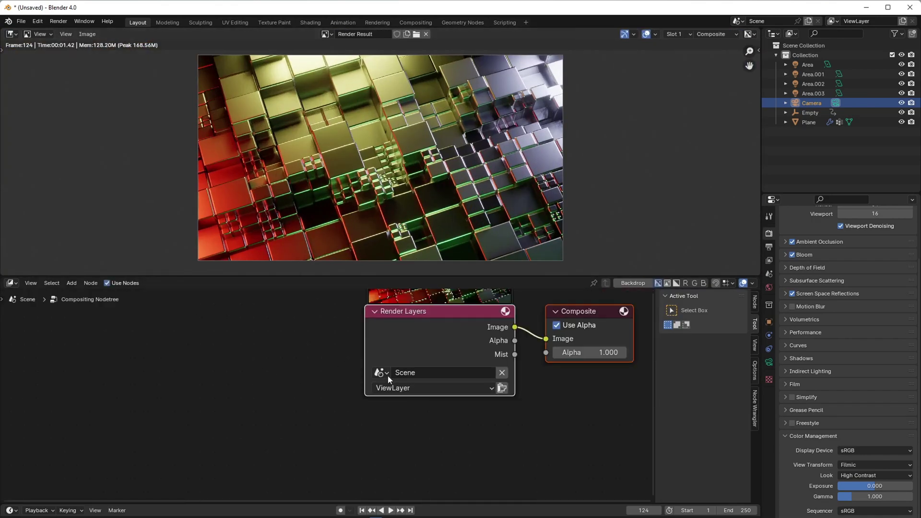
Add a Color Ramp node to the compositor and feed the Render Layers Mist output into its Fac input.
key("shift+a")
type("color")
left_click(434, 464)
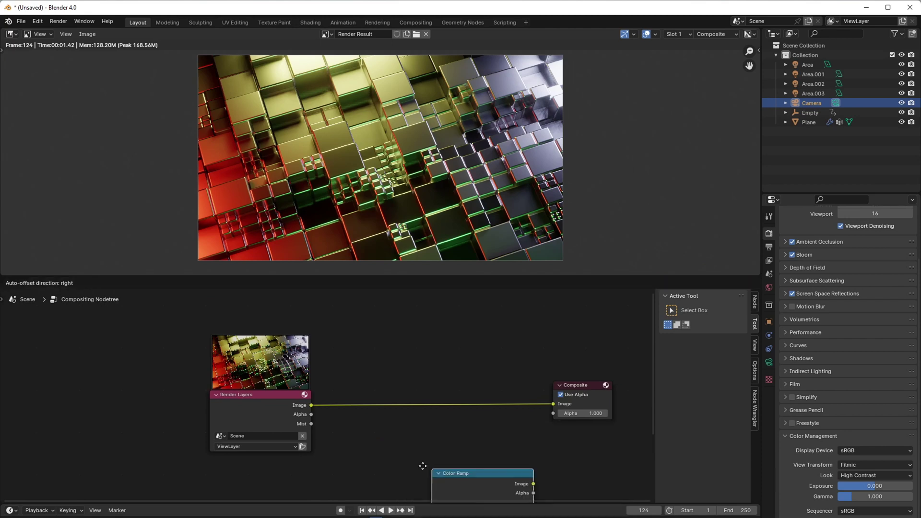
left_click(383, 424)
left_click_drag(311, 422, 365, 472)
left_click_drag(446, 412, 434, 409)
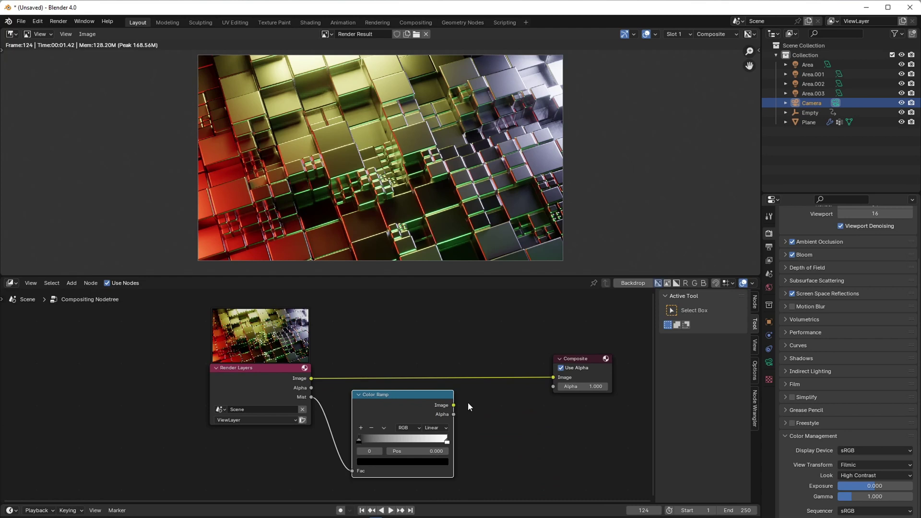
Insert a Mix node on the link between the Render Layers and Composite nodes.
key("shift+a")
type("mix")
left_click(509, 425)
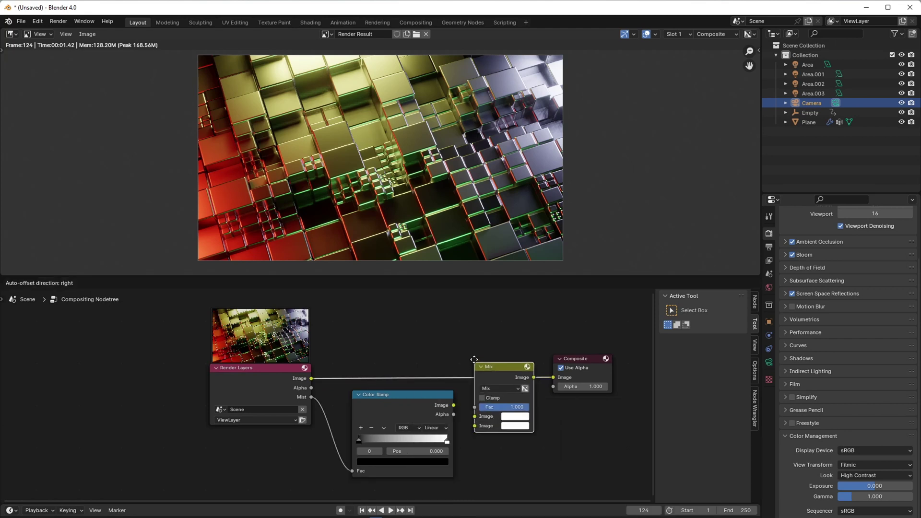
left_click(459, 354)
left_click_drag(496, 365, 503, 334)
Set the Mix node to Add with a factor of 0.308, taking the Color Ramp image as its second input.
left_click(493, 352)
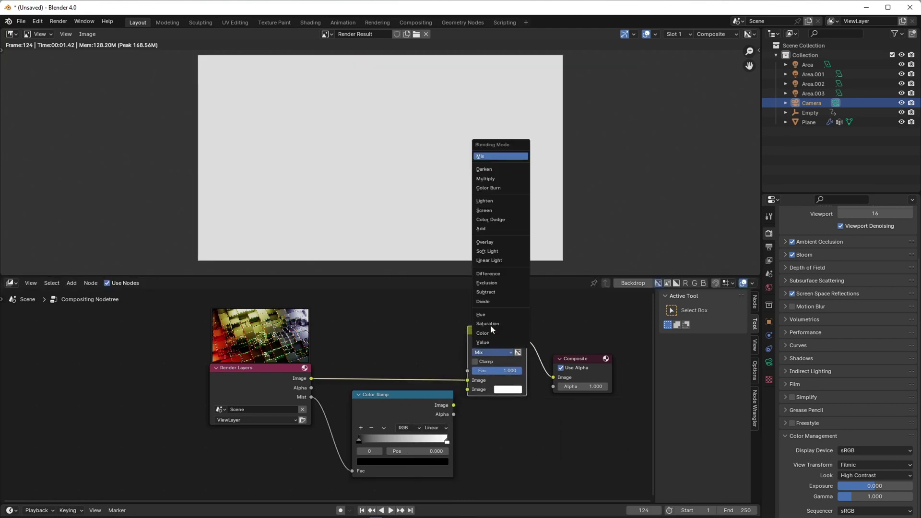
left_click(487, 228)
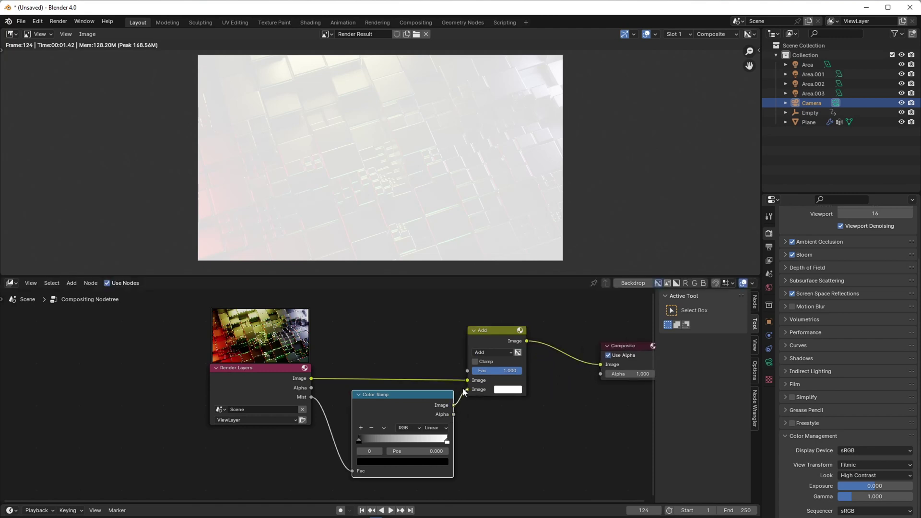
left_click_drag(463, 392, 479, 370)
scroll(502, 428, "up", 2)
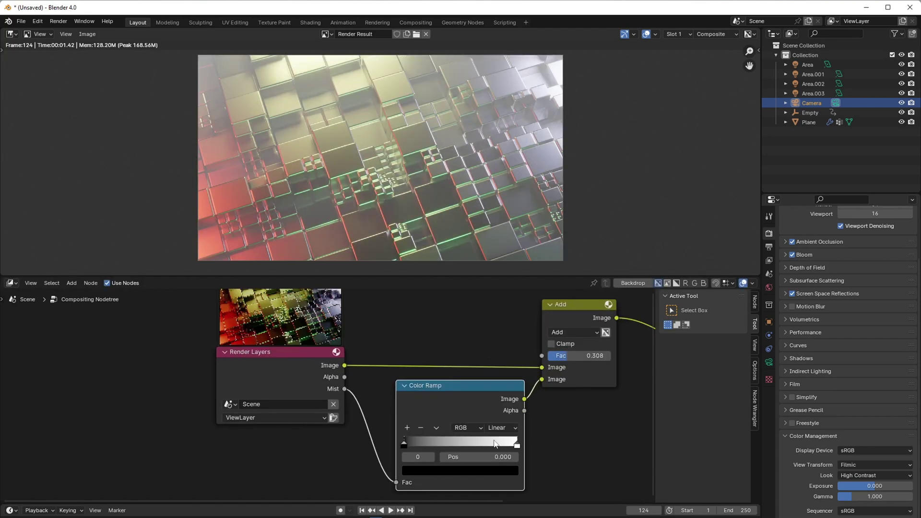
Add a middle stop to the Color Ramp, move the black stop inward, and set the interpolation to B-Spline.
middle_click_drag(556, 472, 434, 427)
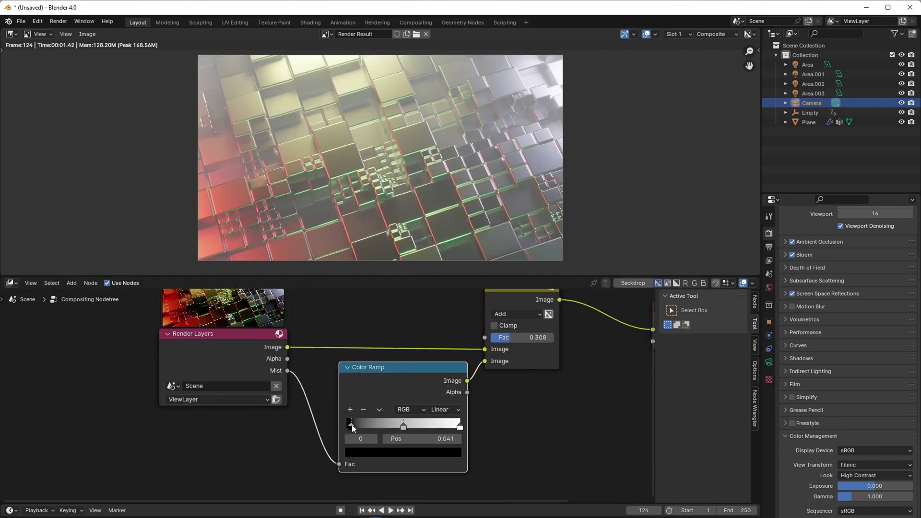
left_click_drag(352, 425, 395, 426)
left_click(445, 410)
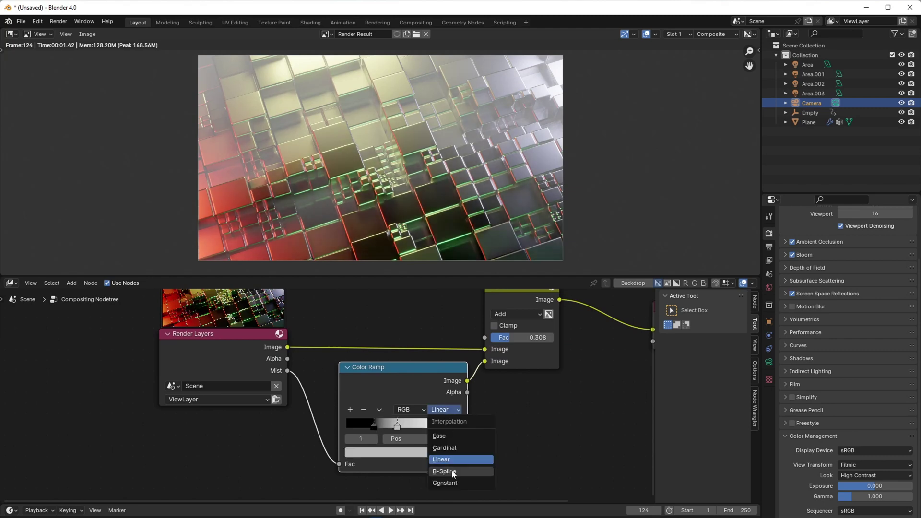
left_click(453, 471)
Darken the Color Ramp's middle stop and shift it toward the white end, with the black stop at about 0.3.
scroll(405, 439, "up", 1)
left_click(449, 463)
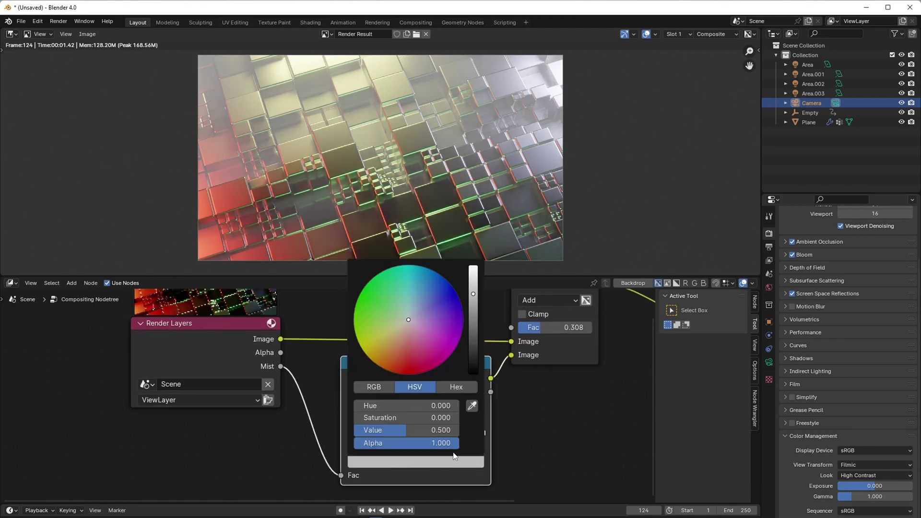
left_click_drag(473, 293, 472, 328)
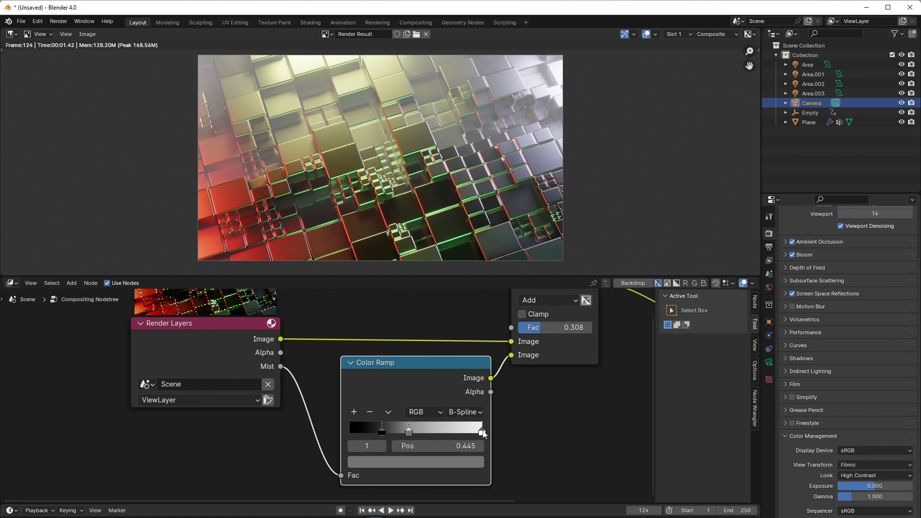
left_click_drag(436, 431, 450, 432)
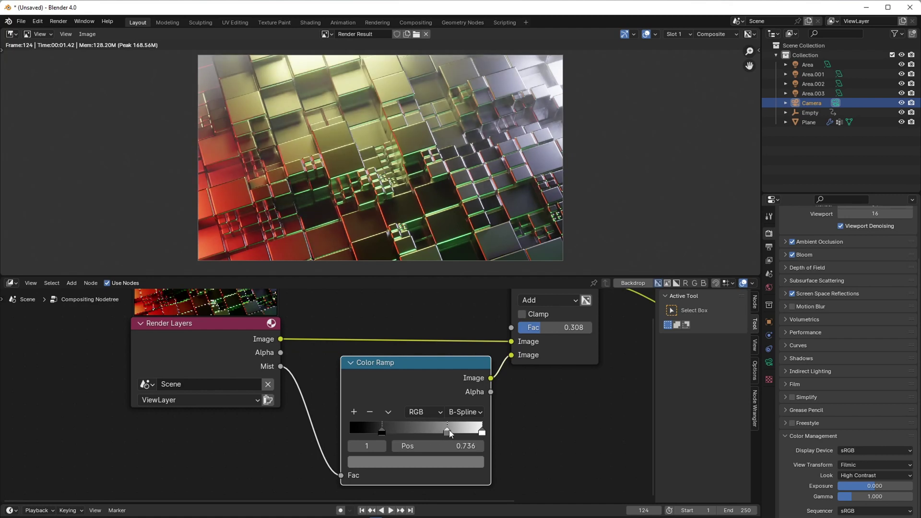
left_click_drag(386, 425, 395, 427)
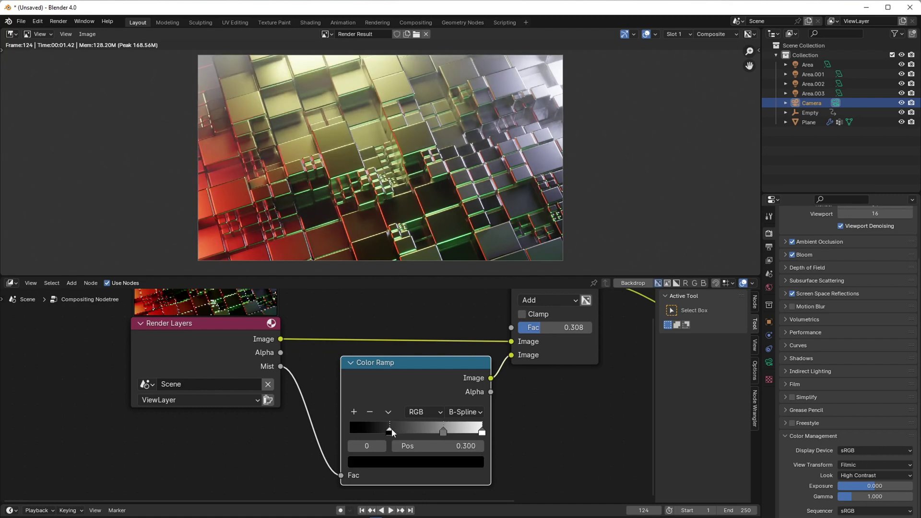
Change the Color Ramp's last stop, at position 1, from white to a blue-violet color.
left_click(469, 463)
left_click_drag(422, 330, 446, 307)
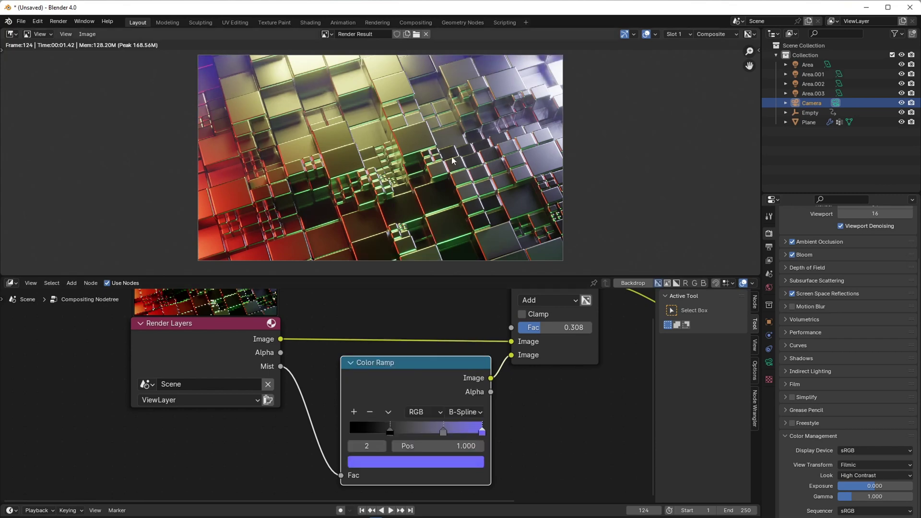
Make room before the Composite node, then add a Fog Glow Glare node and wire it between the Add and Composite nodes.
scroll(551, 388, "down", 4)
middle_click_drag(561, 389, 268, 427)
scroll(413, 402, "down", 1)
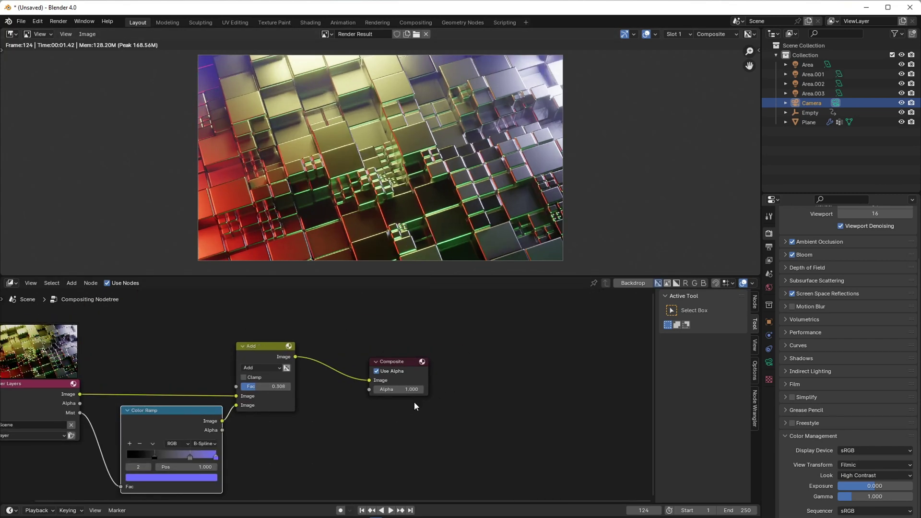
left_click_drag(389, 363, 531, 344)
left_click(419, 416)
scroll(419, 416, "up", 2)
middle_click_drag(399, 407, 440, 395)
key("shift+a")
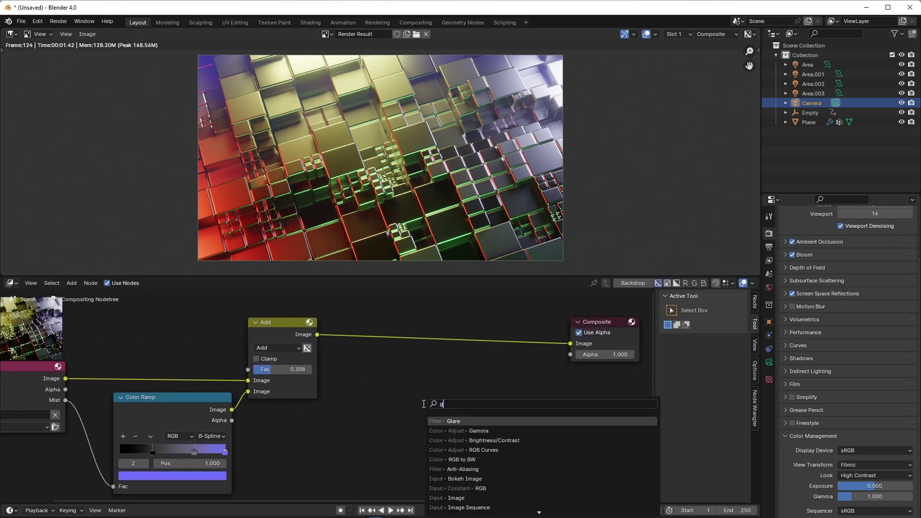
type("gla")
key("Return")
left_click(420, 398)
left_click(419, 398)
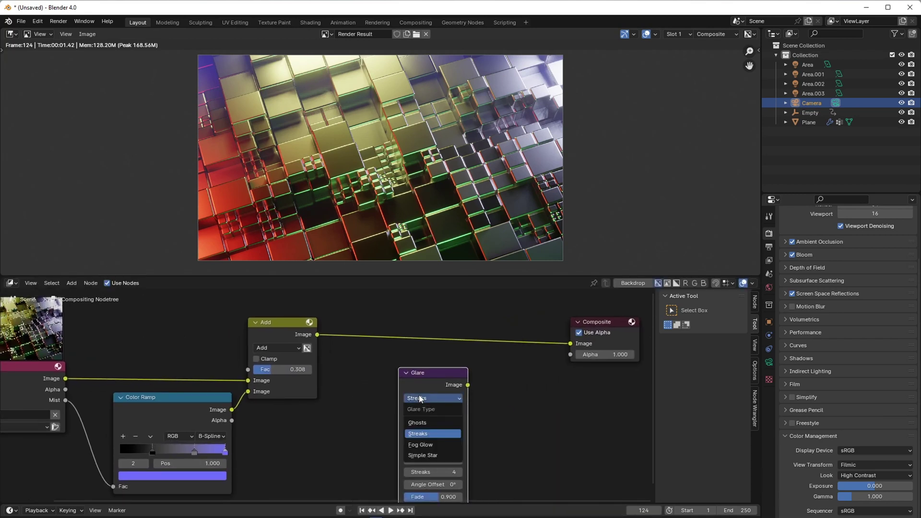
left_click(434, 444)
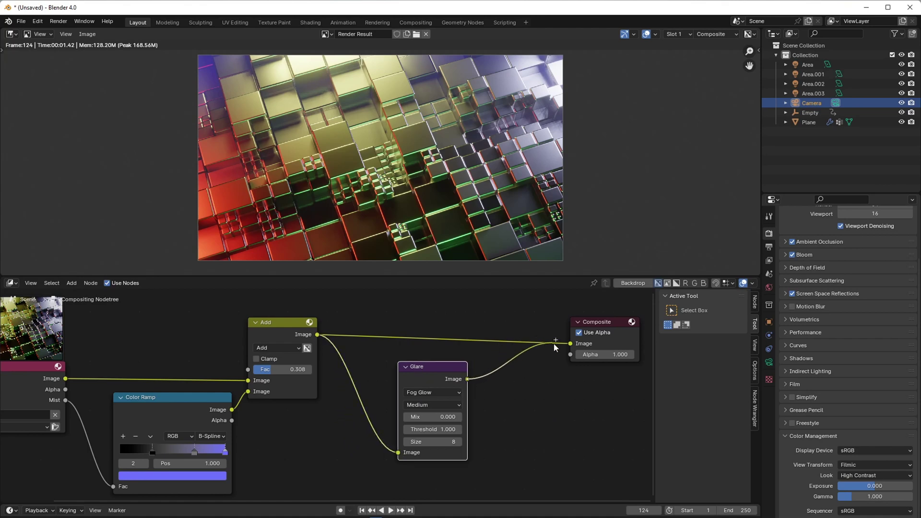
Set the Glare node's Mix to 1 and its Threshold to 0.8.
scroll(516, 423, "up", 2)
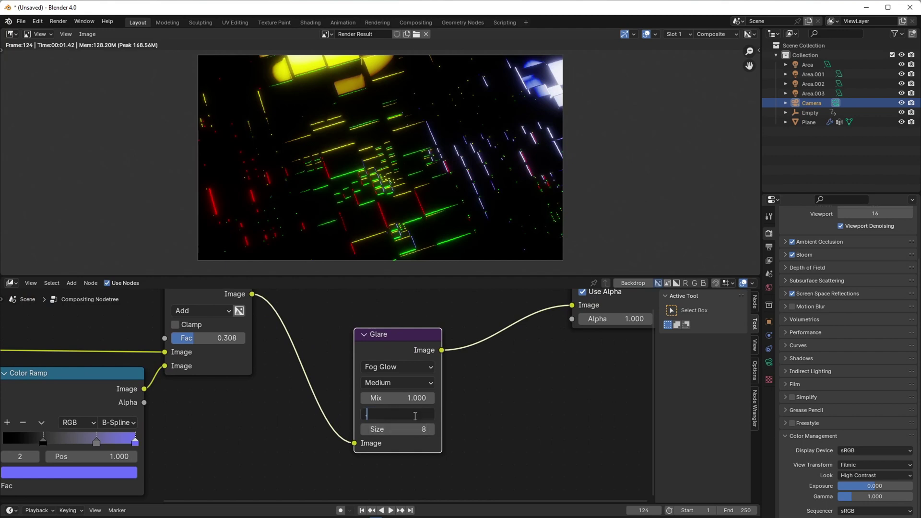
key("Return")
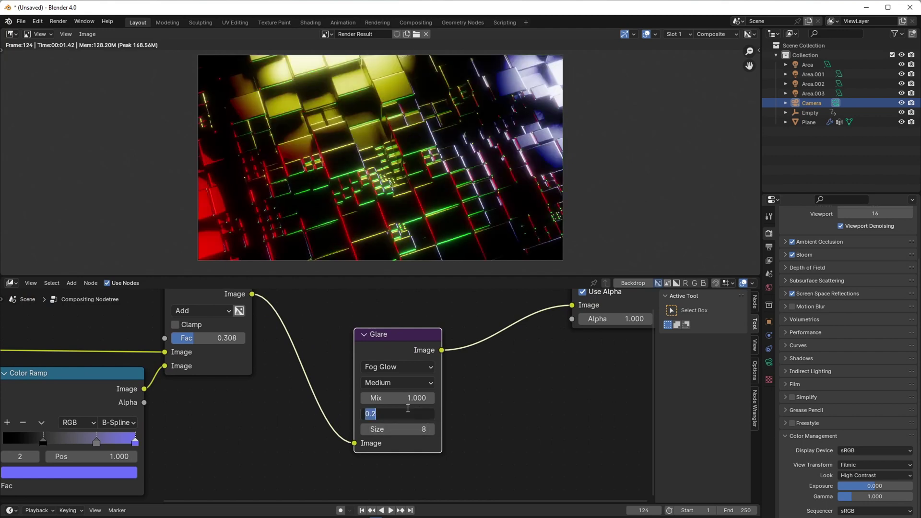
key("Return")
left_click(416, 413)
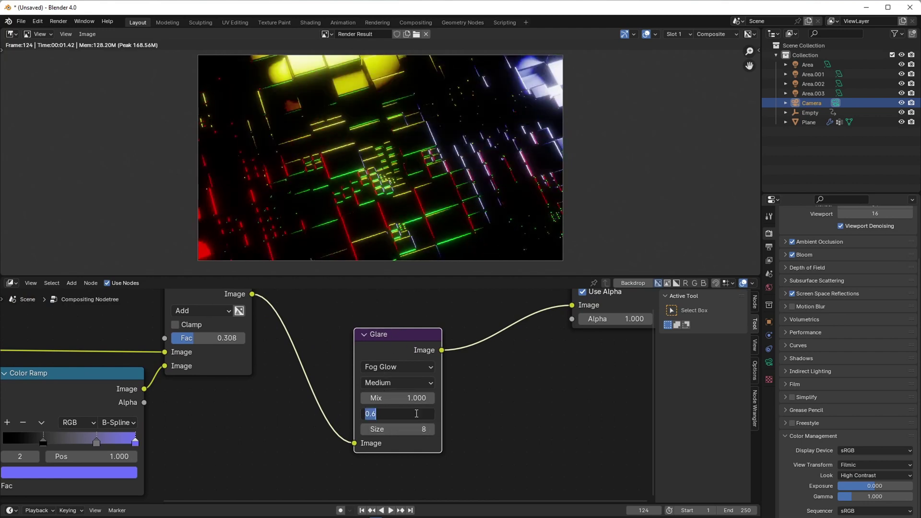
type(".8")
key("Return")
Move the Composite node farther away and place a duplicate of the Add node between Glare and Composite.
scroll(470, 403, "down", 2)
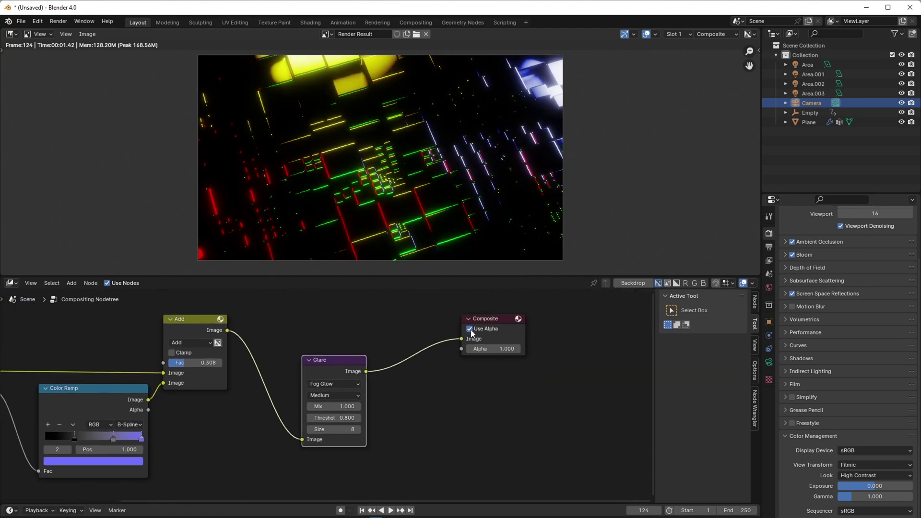
left_click_drag(485, 326, 559, 322)
left_click(184, 324)
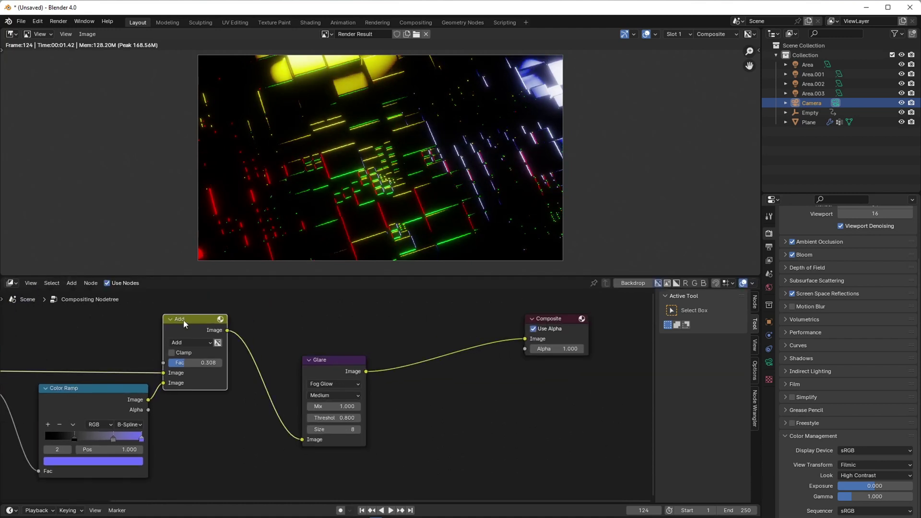
key("shift+d")
left_click(450, 359)
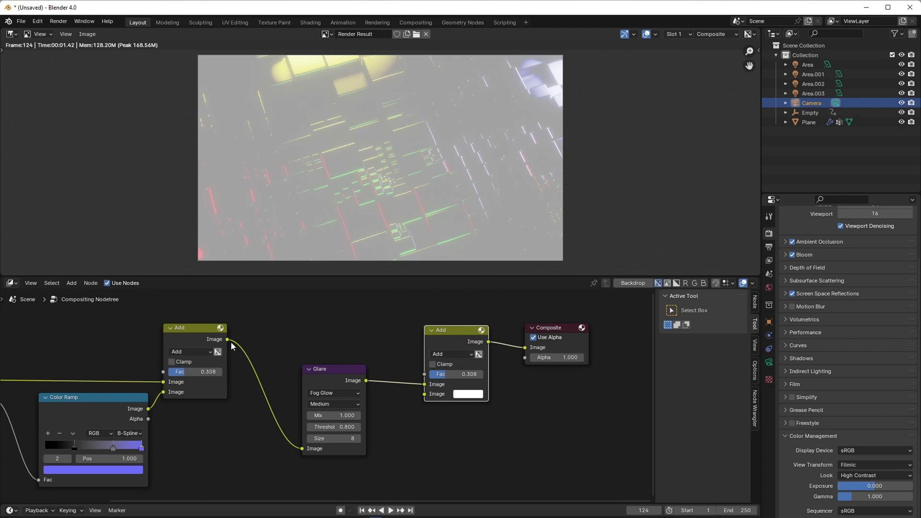
Feed the first Add node's output and the Glare output into the duplicate Add node's image inputs, with a factor of 1.
left_click_drag(231, 345, 352, 312)
left_click_drag(430, 384, 398, 394)
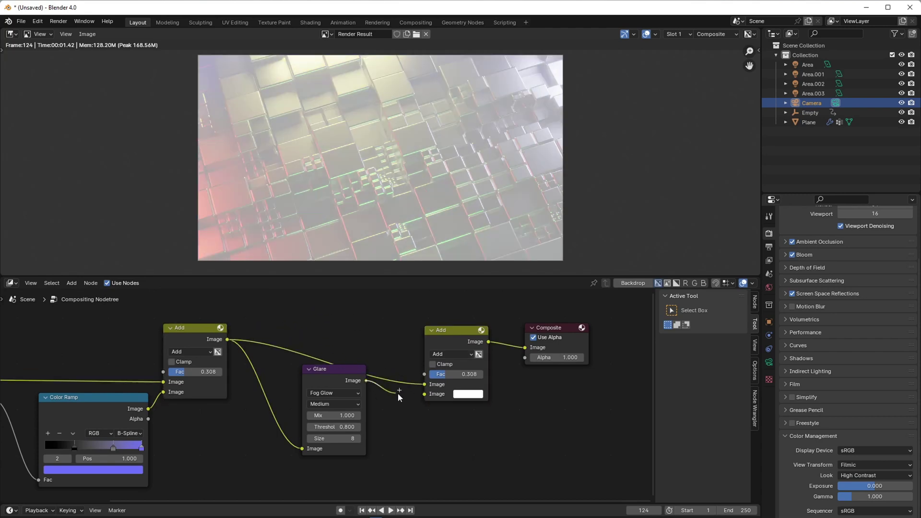
left_click(455, 375)
Mute and unmute the Glare node to compare the render with and without the fog glow.
scroll(450, 422, "down", 2)
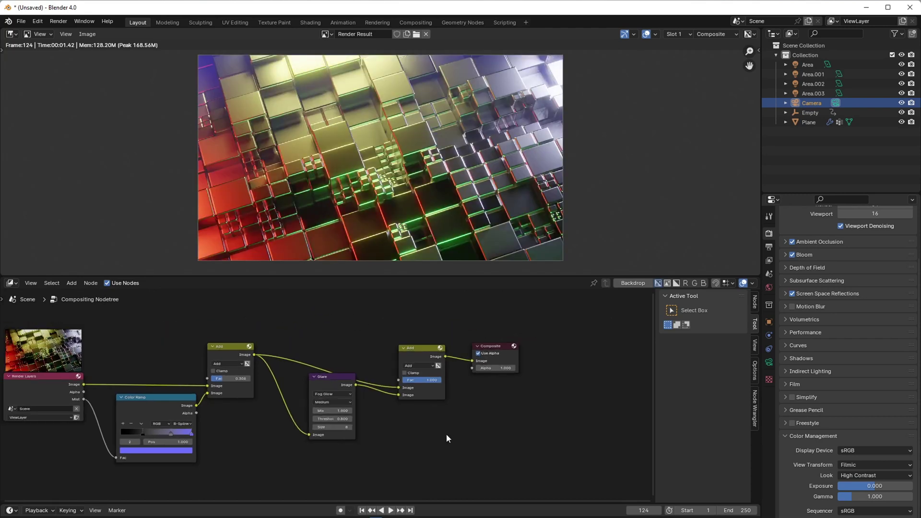
scroll(411, 252, "up", 2)
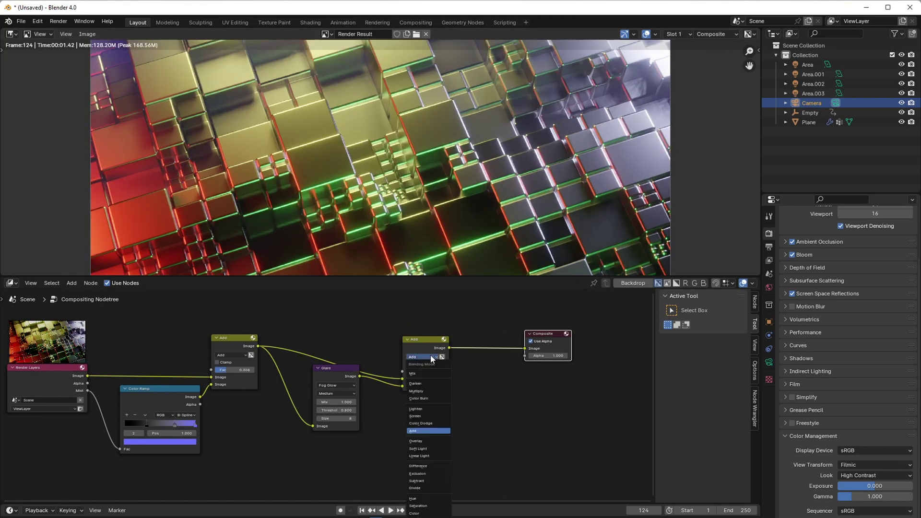
left_click(346, 374)
key("m")
key("m")
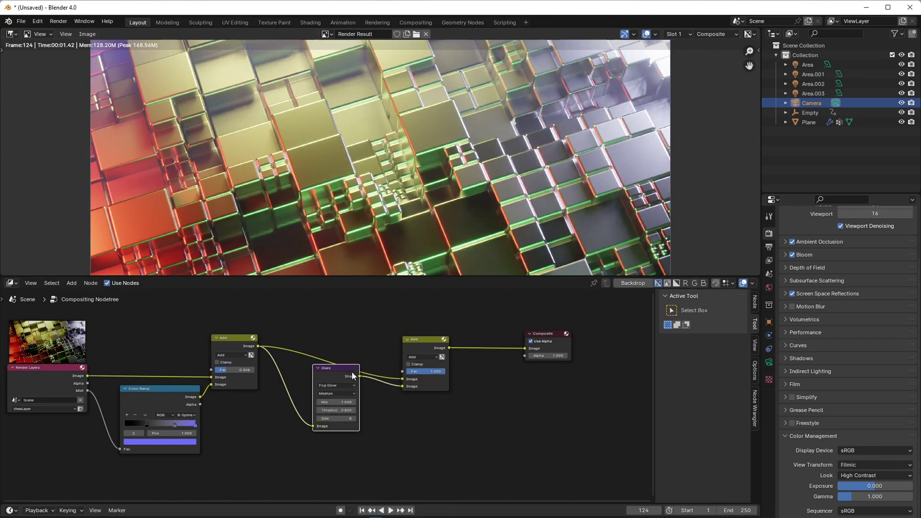
key("m")
key("m")
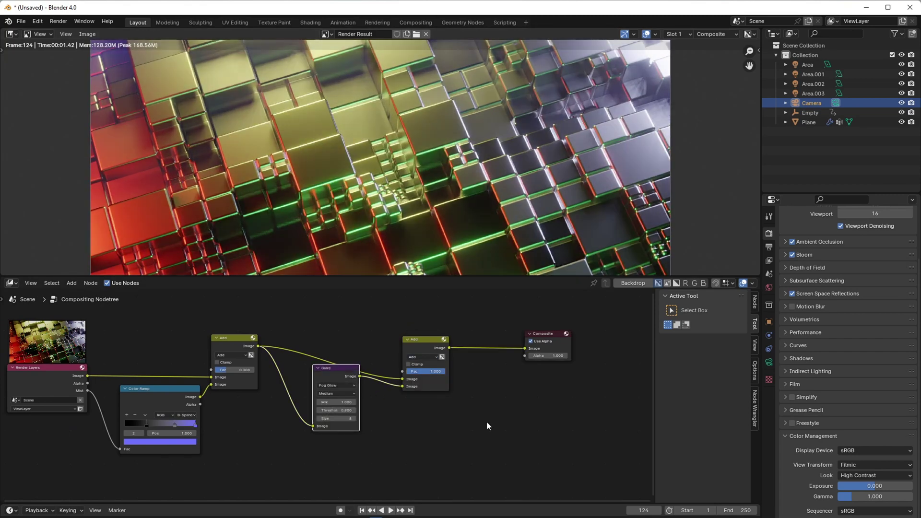
scroll(472, 220, "down", 4)
scroll(472, 220, "up", 1)
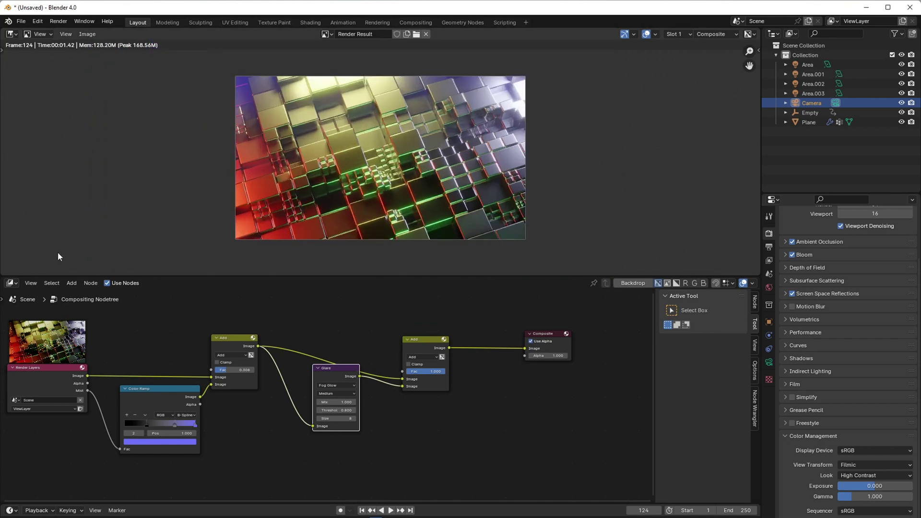
Switch the Image Editor area back to a 3D Viewport showing the camera view.
left_click(11, 34)
left_click(30, 59)
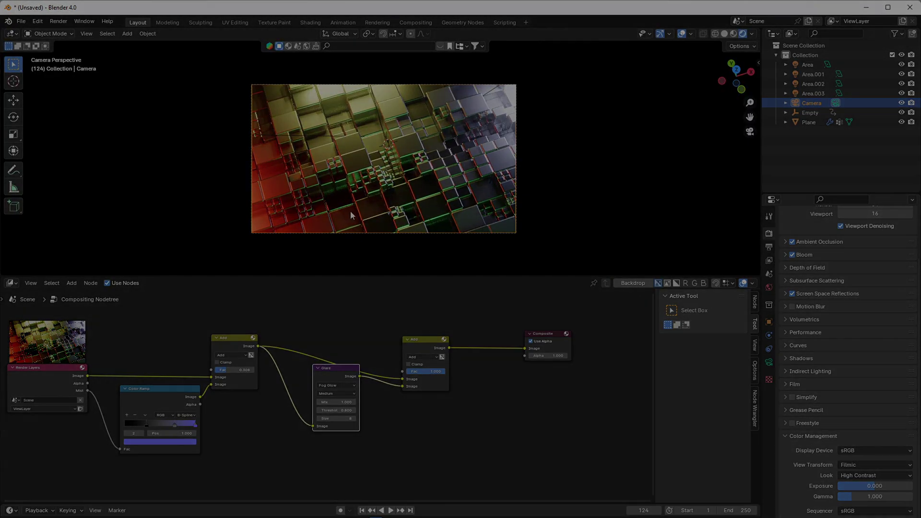